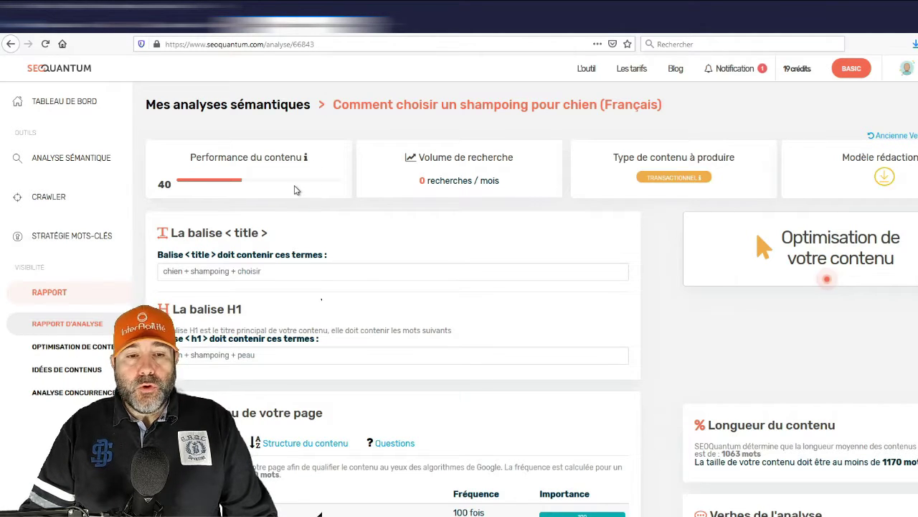
Review the report's content performance, content type to produce, and the terms recommended for the title and H1 tags
{"action": "mouse_move", "coordinate": [306, 158]}
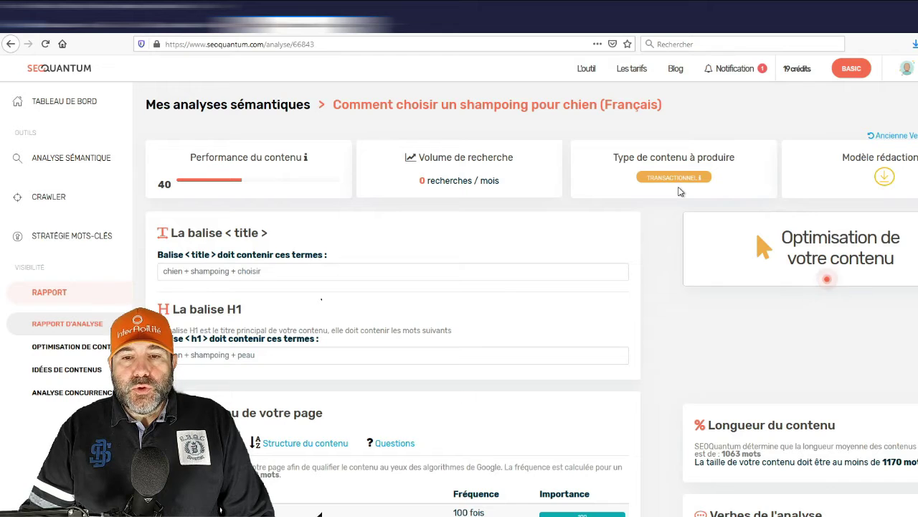
{"action": "mouse_move", "coordinate": [685, 181]}
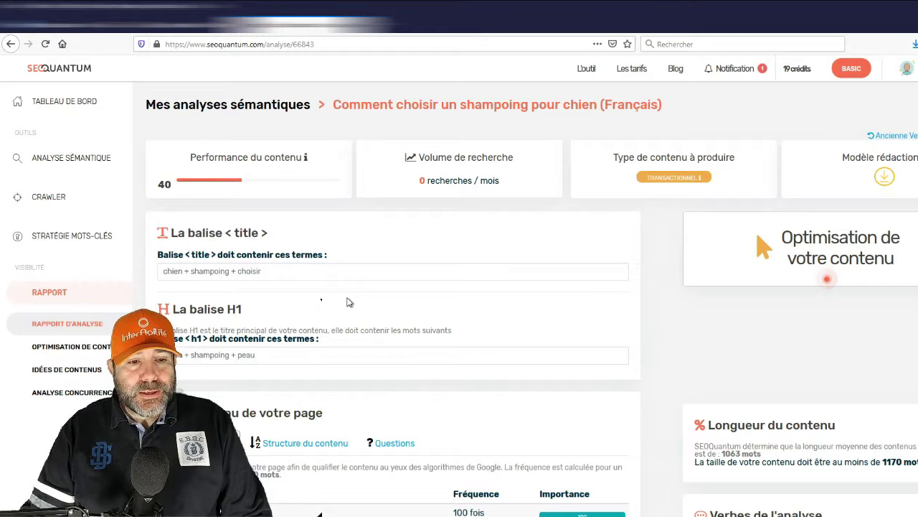
{"action": "scroll", "coordinate": [348, 301], "scroll_direction": "down", "scroll_amount": 1}
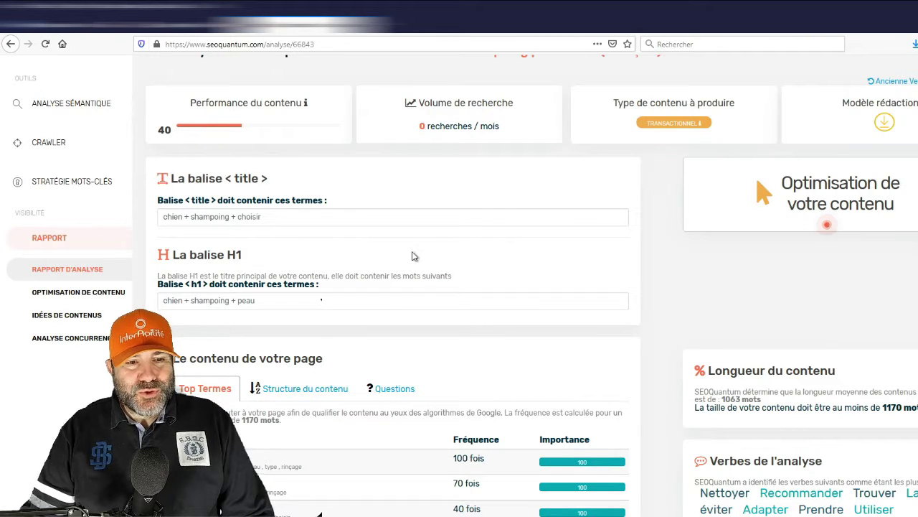
{"action": "scroll", "coordinate": [324, 244], "scroll_direction": "down", "scroll_amount": 1}
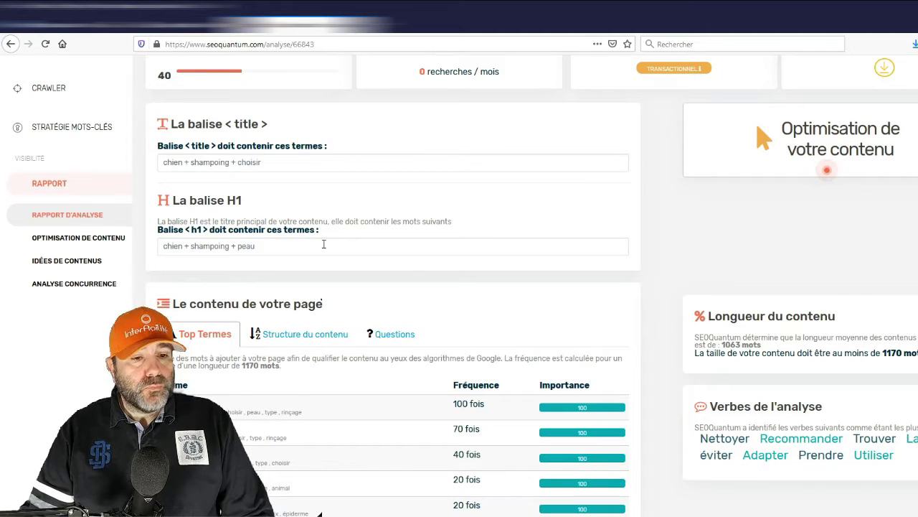
Look through the list of top terms recommended for the page content
{"action": "scroll", "coordinate": [413, 261], "scroll_direction": "down", "scroll_amount": 1}
{"action": "scroll", "coordinate": [413, 261], "scroll_direction": "down", "scroll_amount": 3}
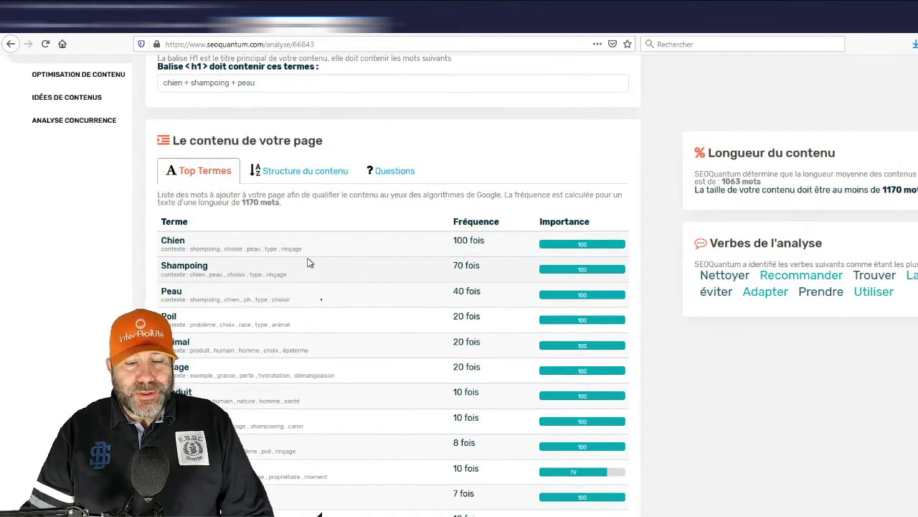
{"action": "scroll", "coordinate": [307, 263], "scroll_direction": "down", "scroll_amount": 8}
{"action": "scroll", "coordinate": [309, 266], "scroll_direction": "up", "scroll_amount": 3}
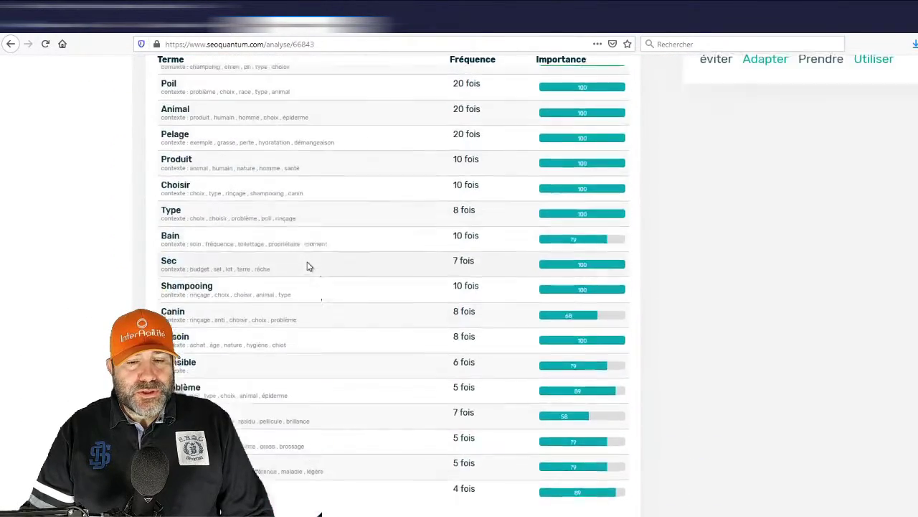
{"action": "scroll", "coordinate": [309, 266], "scroll_direction": "up", "scroll_amount": 5}
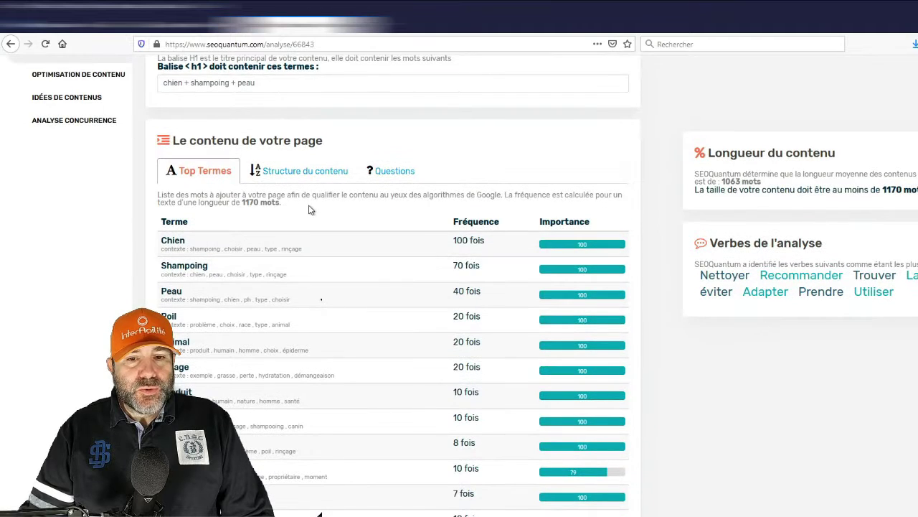
Highlight the word counts in the top terms note and in the content length recommendation
{"action": "double_click", "coordinate": [248, 204]}
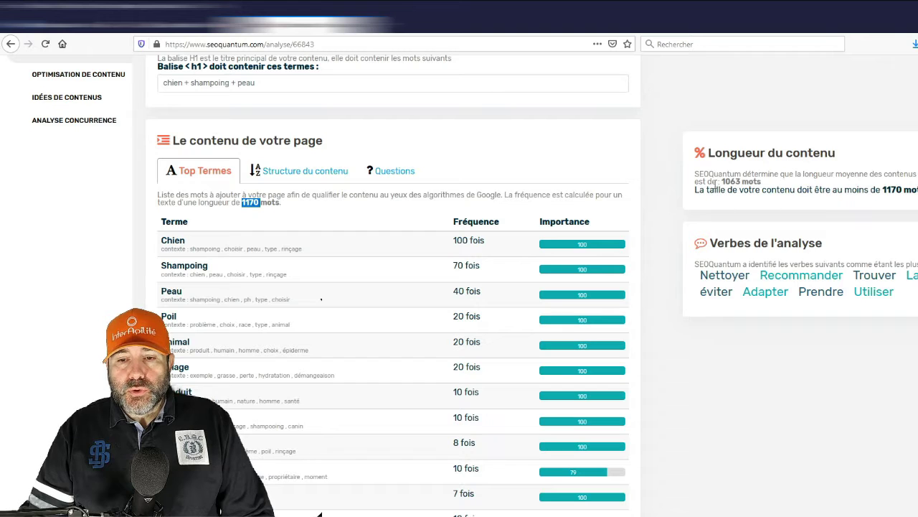
{"action": "double_click", "coordinate": [731, 181]}
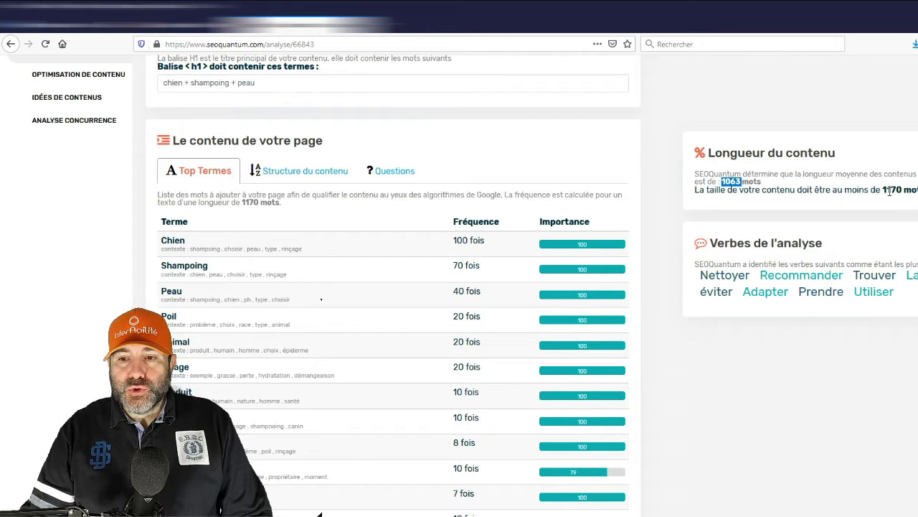
{"action": "double_click", "coordinate": [889, 189]}
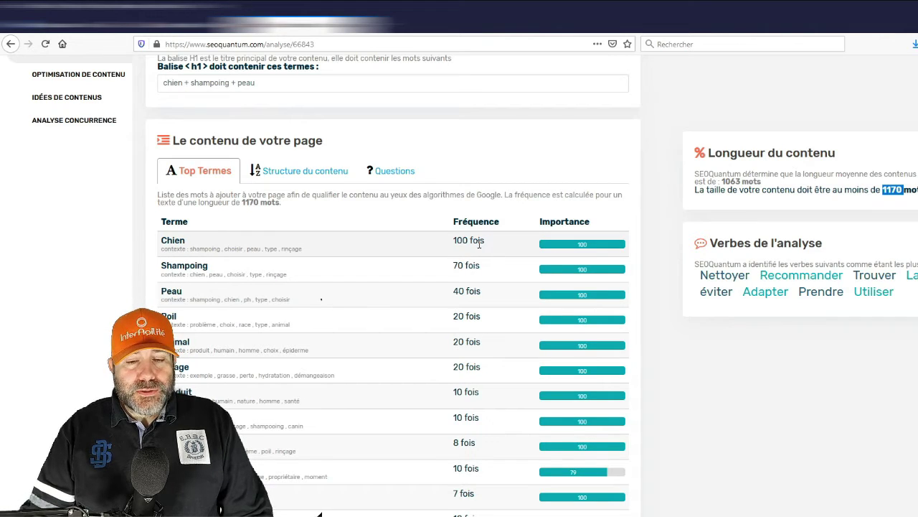
Examine the frequency of the top terms and show the importance explanation for the term Chien
{"action": "scroll", "coordinate": [481, 248], "scroll_direction": "down", "scroll_amount": 3}
{"action": "scroll", "coordinate": [479, 257], "scroll_direction": "down", "scroll_amount": 3}
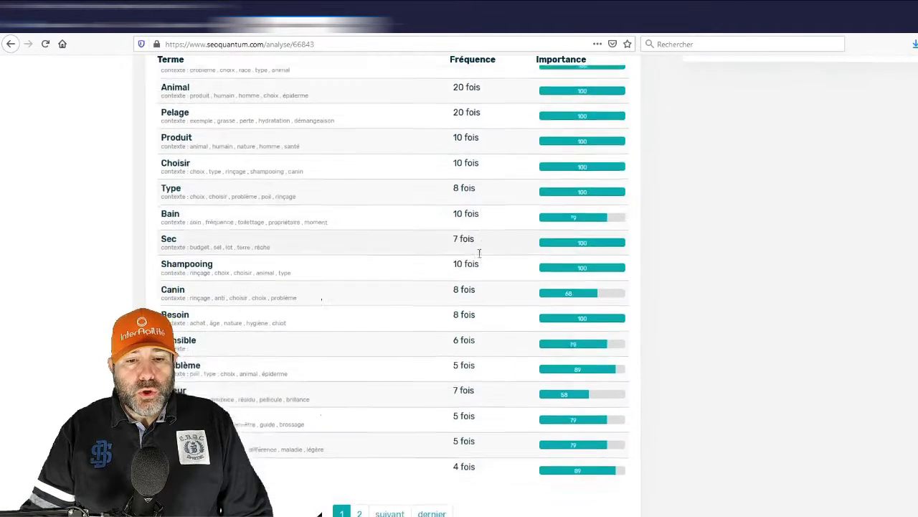
{"action": "scroll", "coordinate": [479, 257], "scroll_direction": "up", "scroll_amount": 4}
{"action": "scroll", "coordinate": [479, 257], "scroll_direction": "up", "scroll_amount": 3}
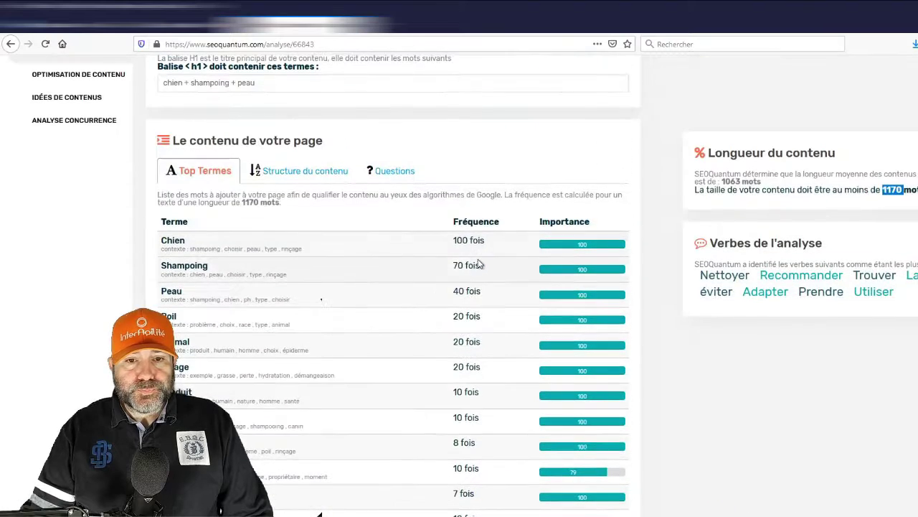
{"action": "mouse_move", "coordinate": [575, 247]}
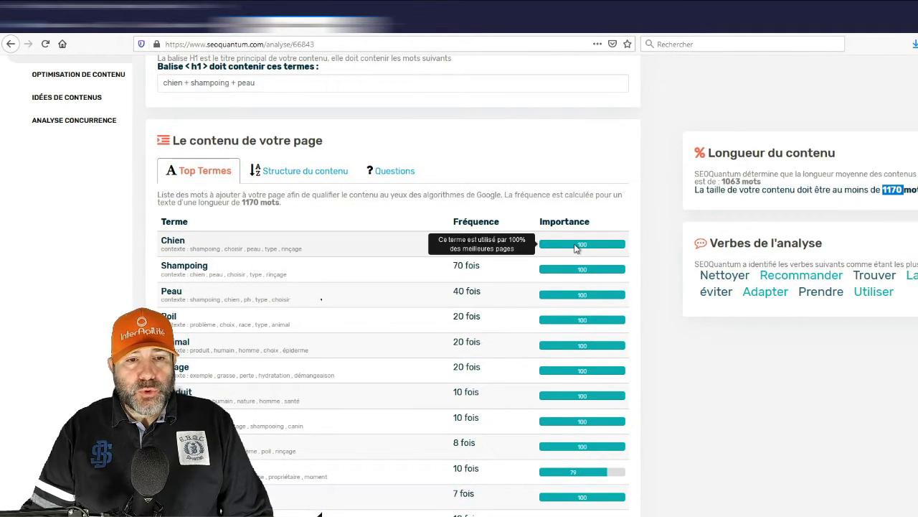
Open the proposed content structure and view the H2 themes Shampooing & meilleur, Important & propre and Temps & moment
{"action": "left_click", "coordinate": [297, 175]}
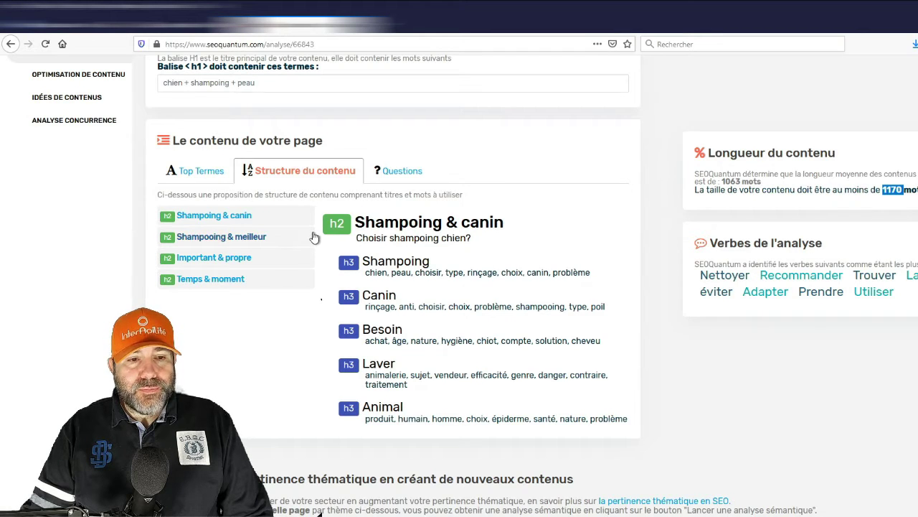
{"action": "scroll", "coordinate": [306, 226], "scroll_direction": "down", "scroll_amount": 2}
{"action": "scroll", "coordinate": [305, 226], "scroll_direction": "up", "scroll_amount": 2}
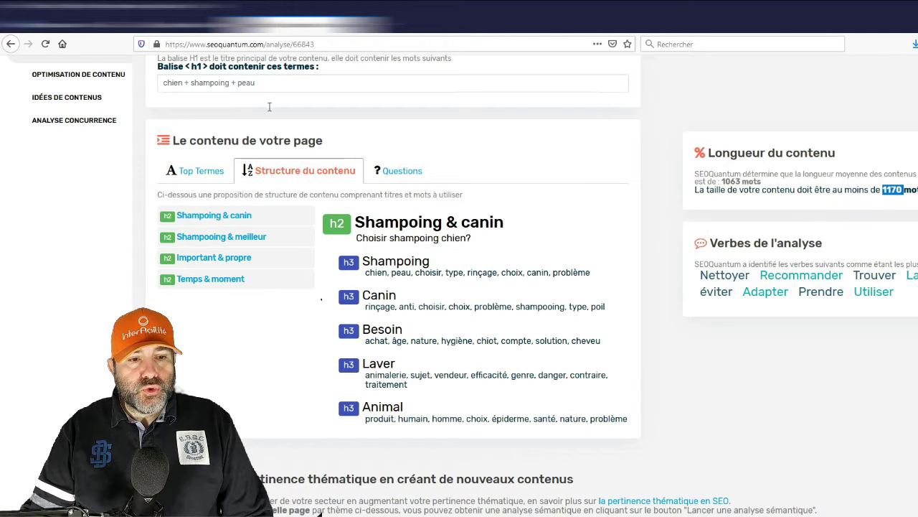
{"action": "left_click", "coordinate": [245, 241]}
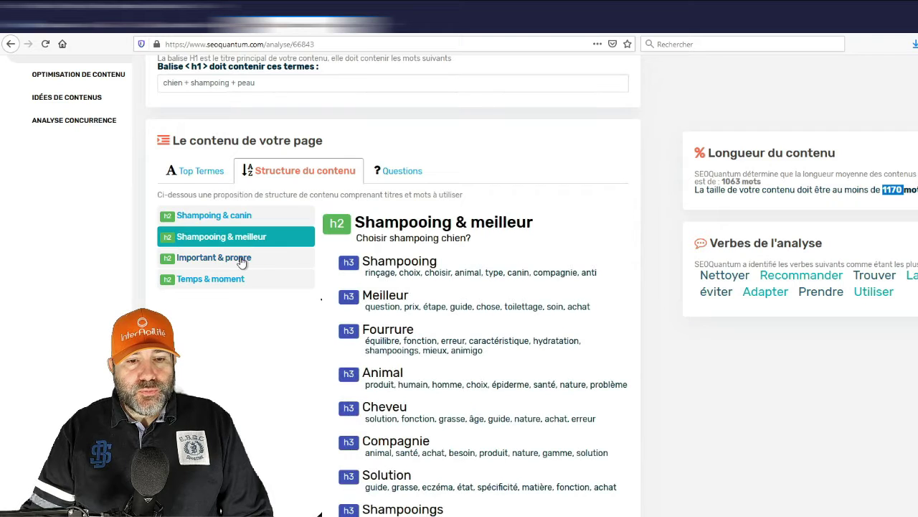
{"action": "left_click", "coordinate": [242, 261]}
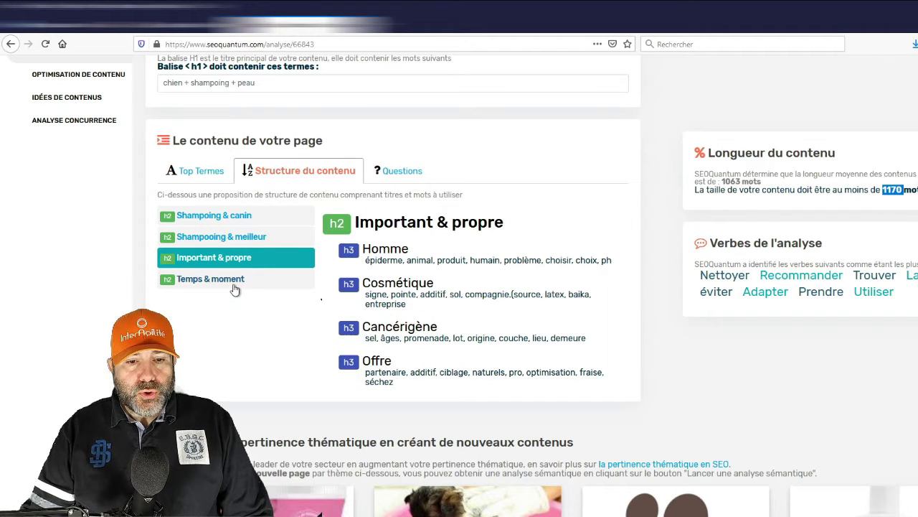
{"action": "left_click", "coordinate": [235, 287]}
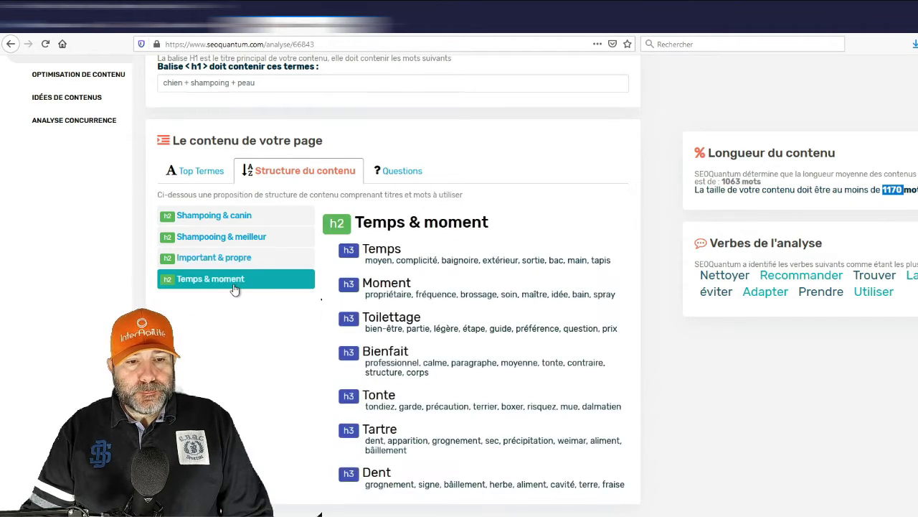
Go back through the four H2 themes to compare their suggested H3 subheadings and keywords, ending on Temps & moment
{"action": "left_click", "coordinate": [236, 223]}
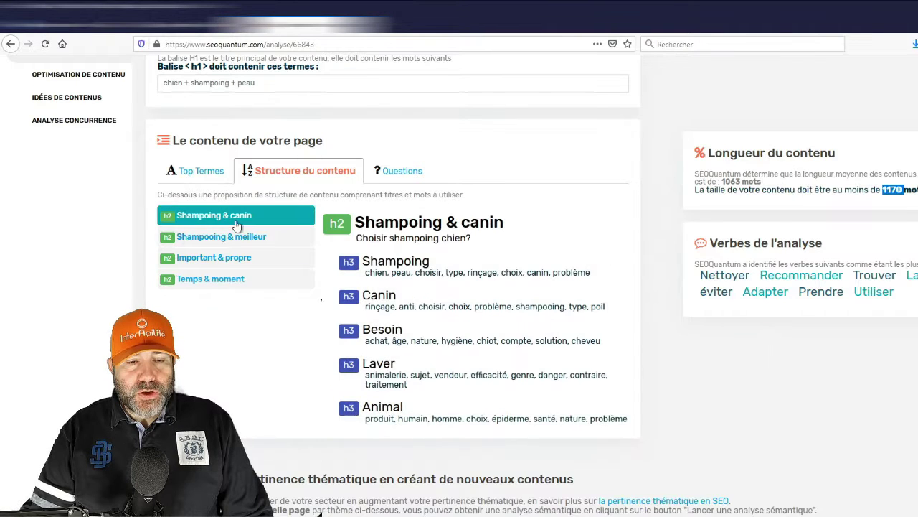
{"action": "left_click", "coordinate": [234, 240]}
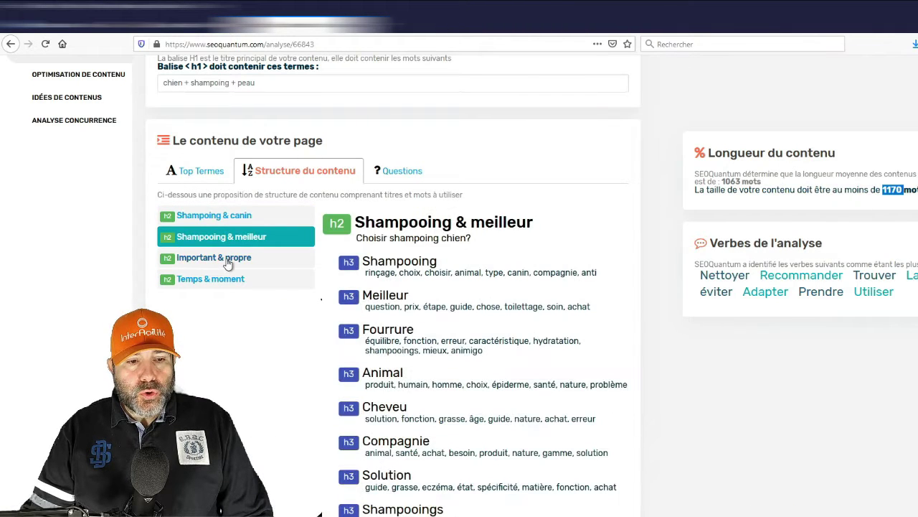
{"action": "left_click", "coordinate": [228, 261]}
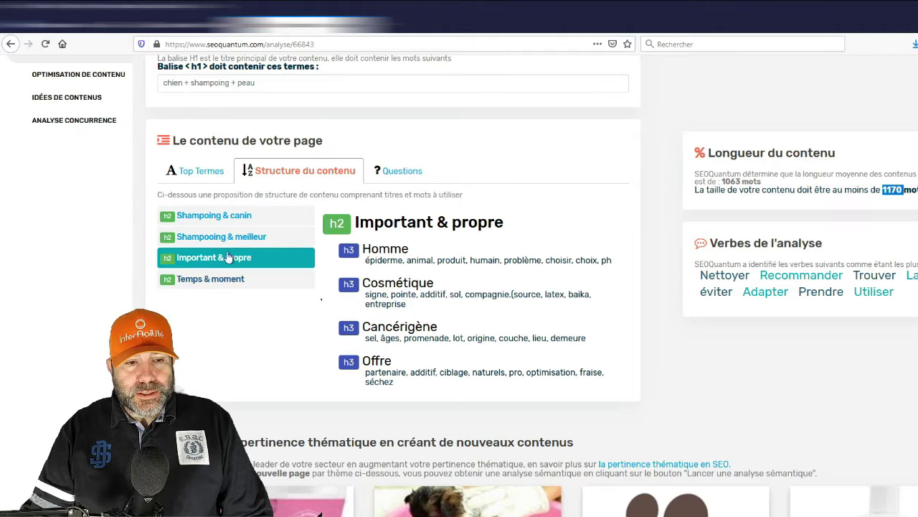
{"action": "left_click", "coordinate": [240, 217]}
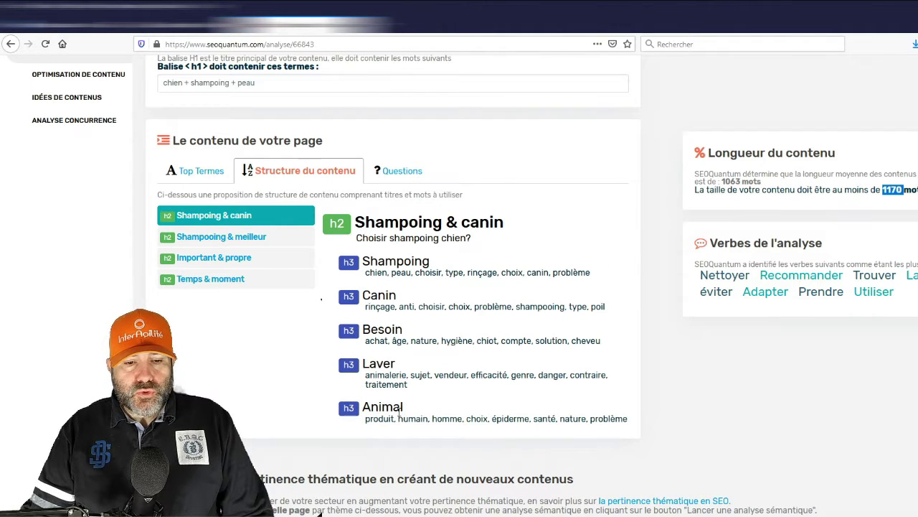
{"action": "left_click", "coordinate": [208, 236]}
{"action": "left_click", "coordinate": [241, 262]}
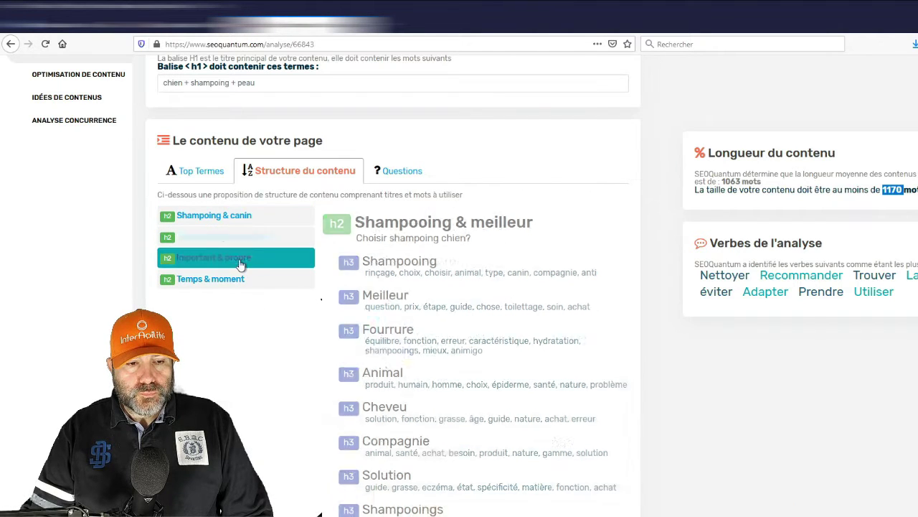
{"action": "left_click", "coordinate": [242, 280]}
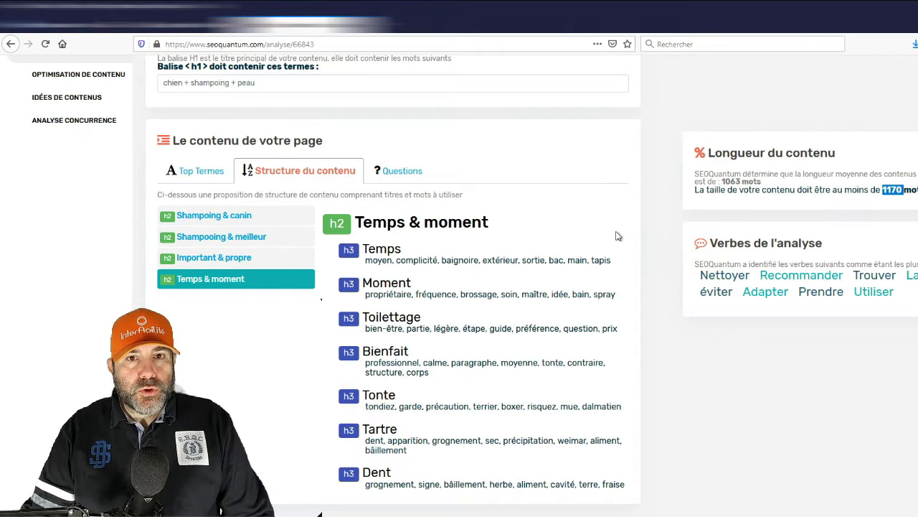
Examine the new page themes suggested for boosting the site's thematic relevance
{"action": "scroll", "coordinate": [616, 236], "scroll_direction": "down", "scroll_amount": 5}
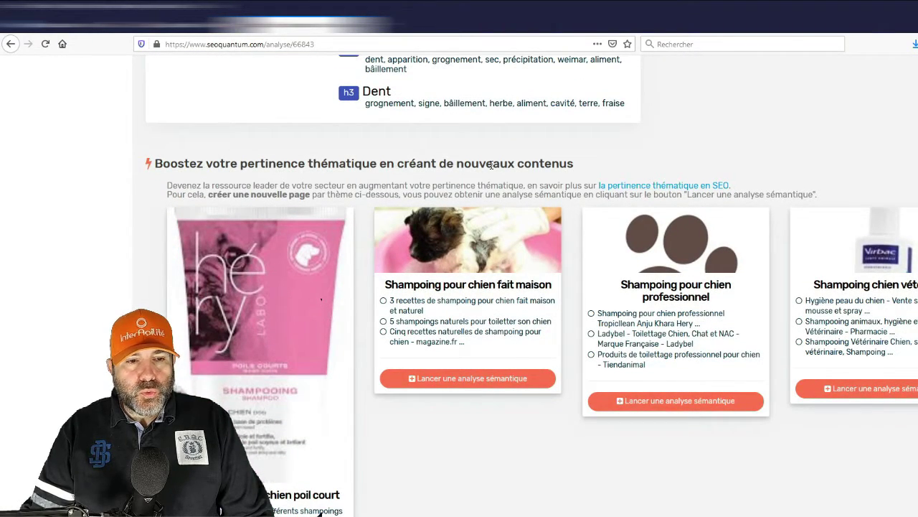
{"action": "scroll", "coordinate": [492, 165], "scroll_direction": "down", "scroll_amount": 2}
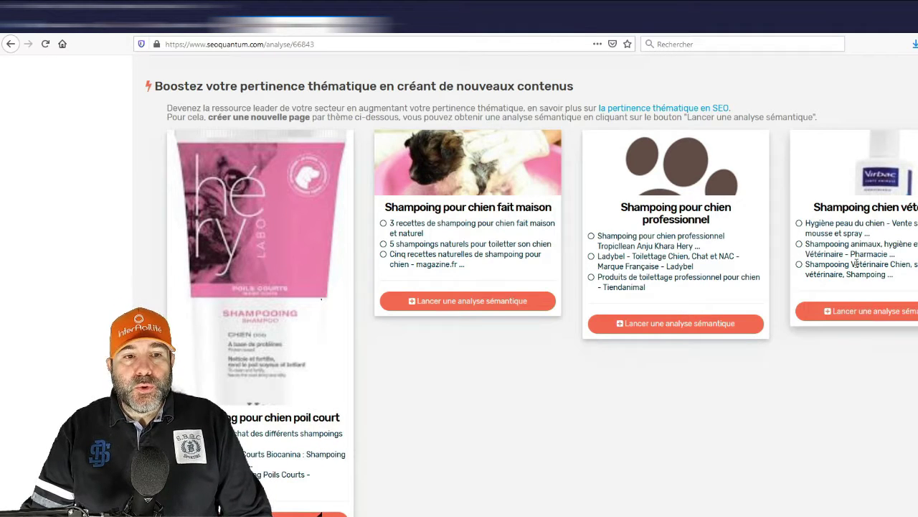
{"action": "scroll", "coordinate": [474, 232], "scroll_direction": "up", "scroll_amount": 3}
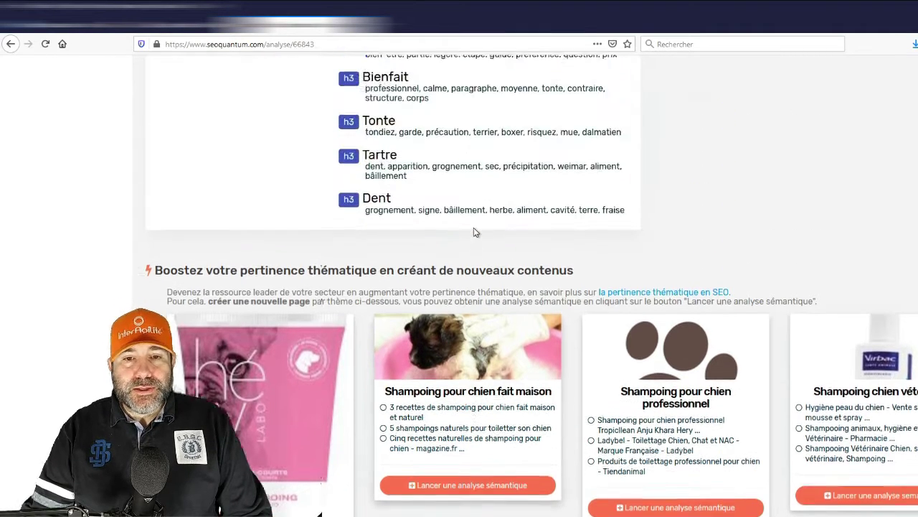
Open the content optimisation editor for this analysis and insert the writing guide into the content
{"action": "scroll", "coordinate": [473, 231], "scroll_direction": "up", "scroll_amount": 7}
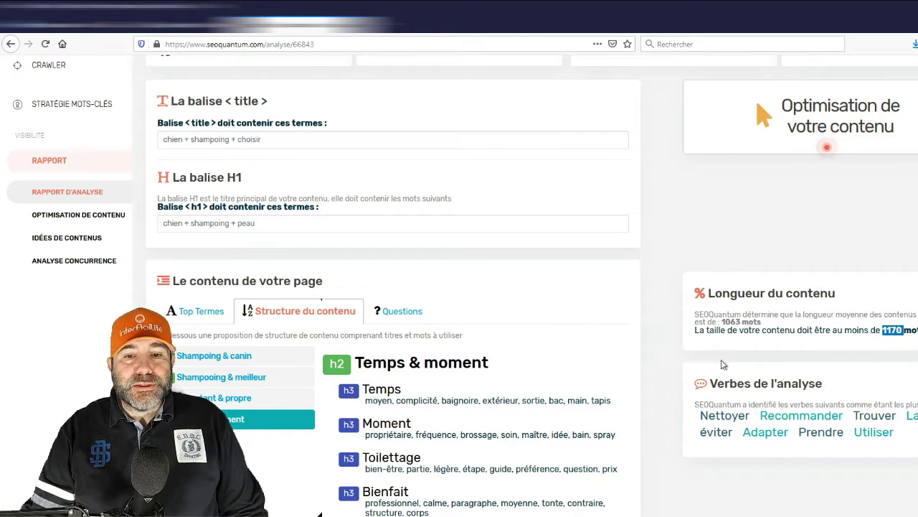
{"action": "scroll", "coordinate": [721, 364], "scroll_direction": "up", "scroll_amount": 3}
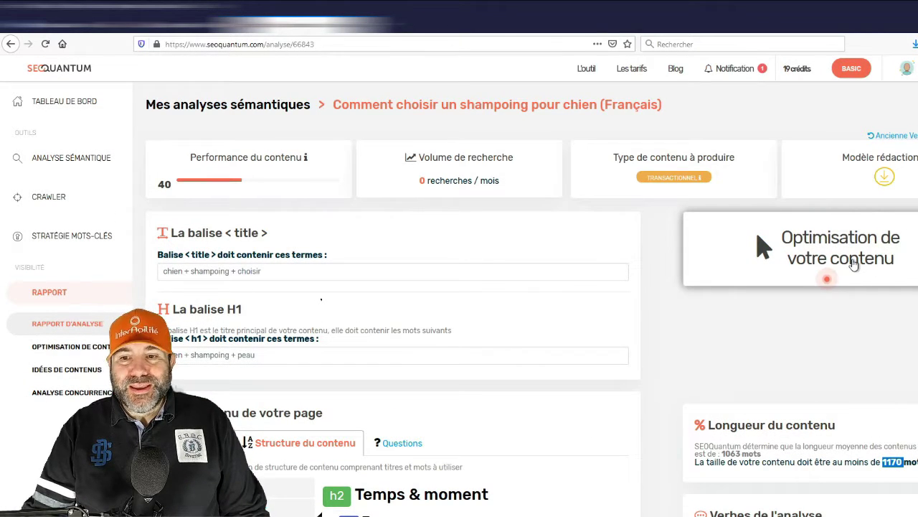
{"action": "left_click", "coordinate": [854, 264]}
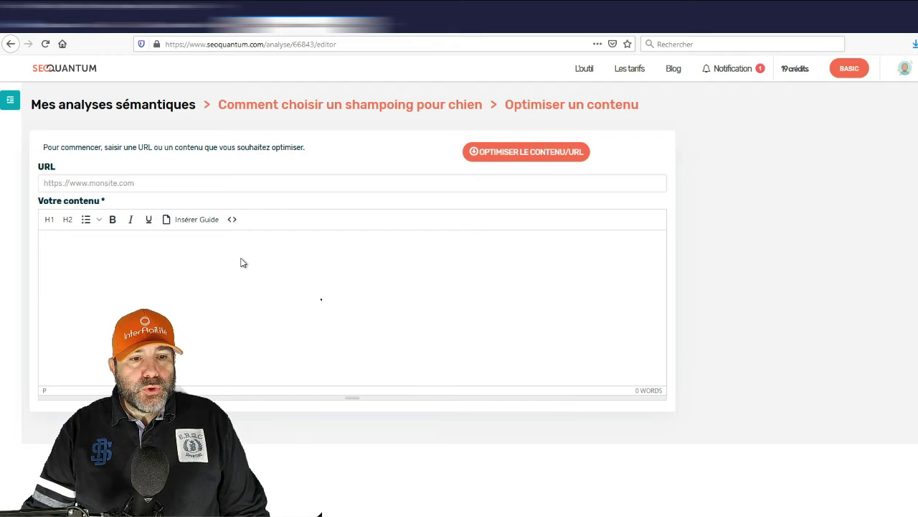
{"action": "left_click", "coordinate": [199, 223]}
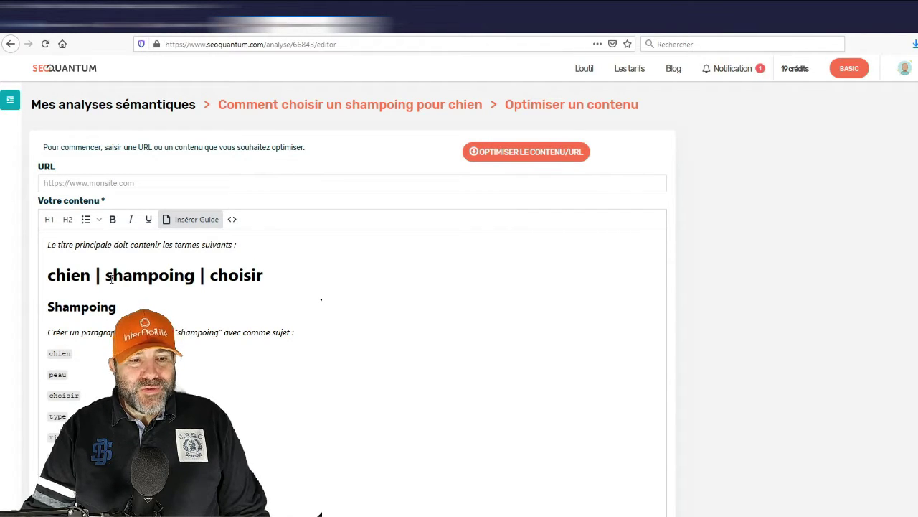
Read through the inserted guide's headings and the keywords listed for each paragraph, returning to its beginning
{"action": "scroll", "coordinate": [96, 320], "scroll_direction": "down", "scroll_amount": 10}
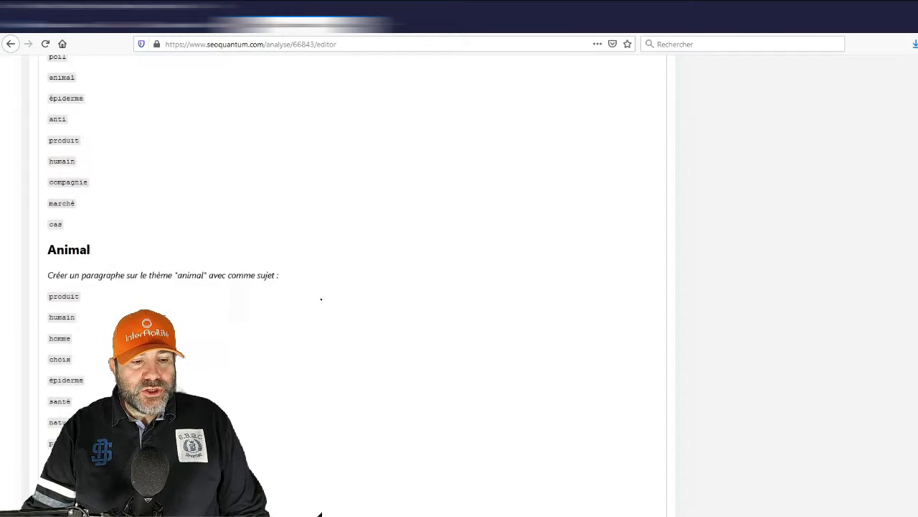
{"action": "scroll", "coordinate": [352, 287], "scroll_direction": "down", "scroll_amount": 20}
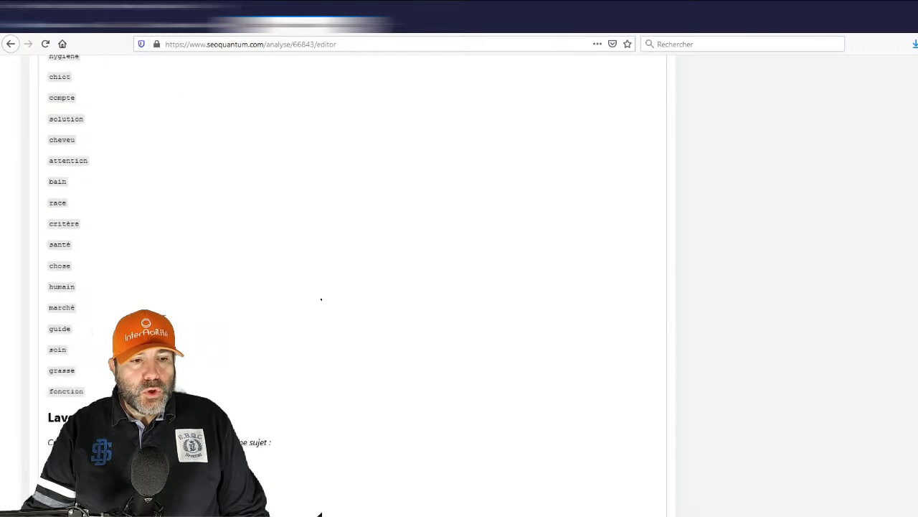
{"action": "scroll", "coordinate": [321, 299], "scroll_direction": "down", "scroll_amount": 2}
{"action": "scroll", "coordinate": [321, 299], "scroll_direction": "up", "scroll_amount": 12}
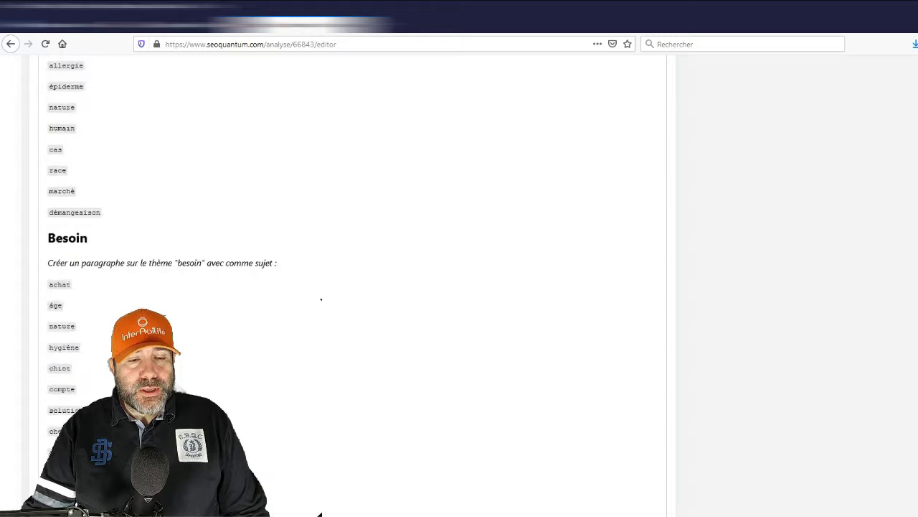
{"action": "scroll", "coordinate": [321, 299], "scroll_direction": "up", "scroll_amount": 15}
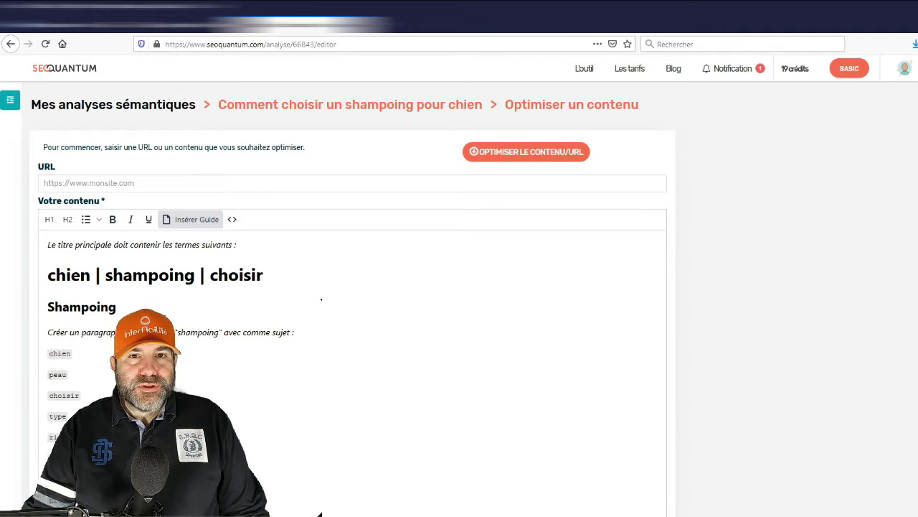
Replace the "chien" keyword under the Shampoing heading with a generated paragraph, cycling through the alternatives to the one beginning "Si vous êtes arrivé jusqu'ici"
{"action": "scroll", "coordinate": [241, 347], "scroll_direction": "down", "scroll_amount": 2}
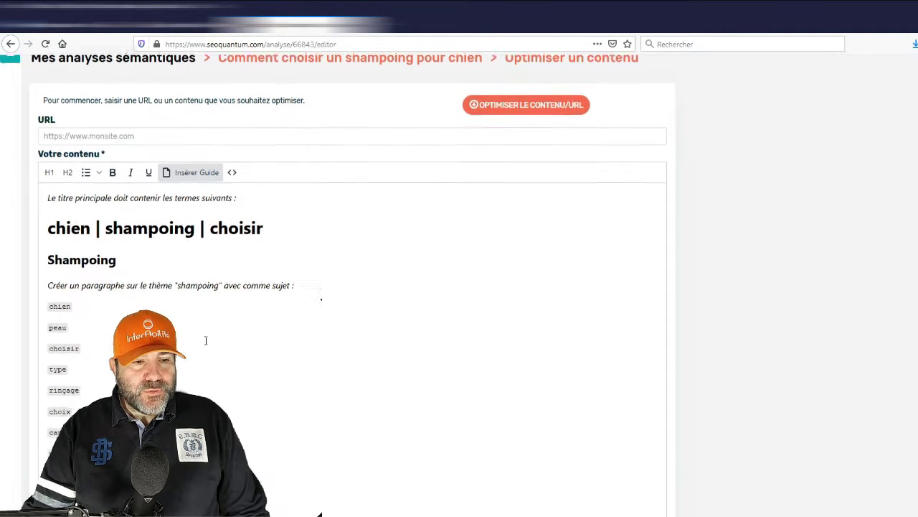
{"action": "double_click", "coordinate": [62, 299]}
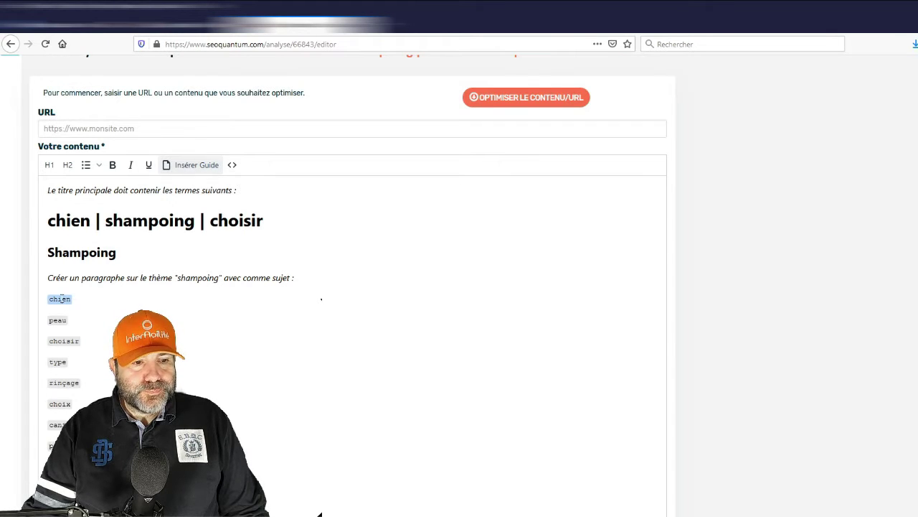
{"action": "type", "text": "Vous ne pouvez donc pas savoir avec certitude à quelle fréquence il est préférable de donner le bain à votre chien. Il y a des chiens qui peuvent tenir longtemps sans passer par l'eau (avec une brosse quotidienne vaut généralement la peine), en restant propres entre 3 et 6 mois sans problèmes. D'autres, par contre, ont besoin de quelques séances de shampoing une fois par mois."}
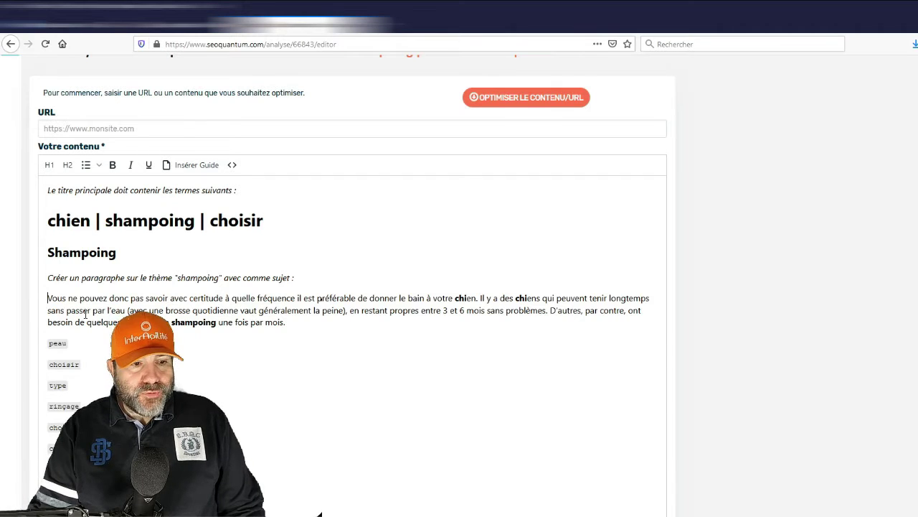
{"action": "key", "text": "ctrl+z"}
{"action": "key", "text": "ctrl+z"}
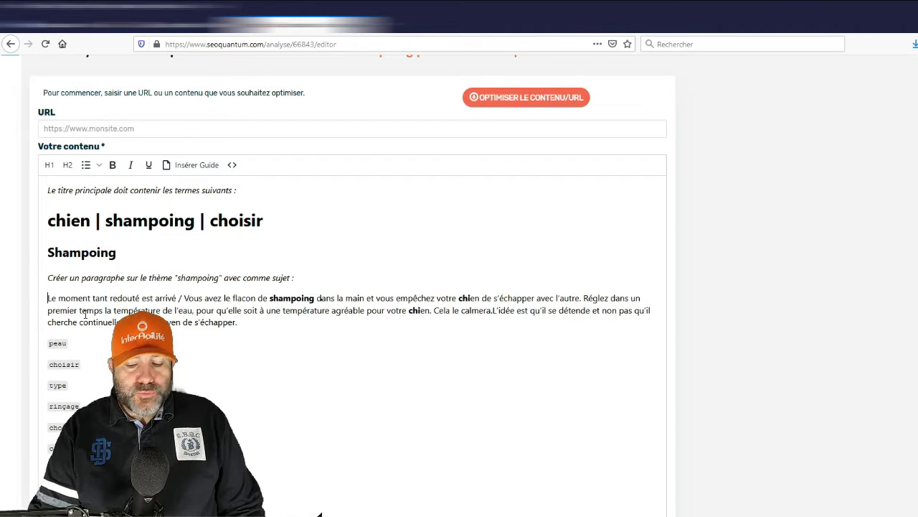
{"action": "key", "text": "ctrl+z"}
{"action": "key", "text": "ctrl+z"}
{"action": "key", "text": "ctrl+z"}
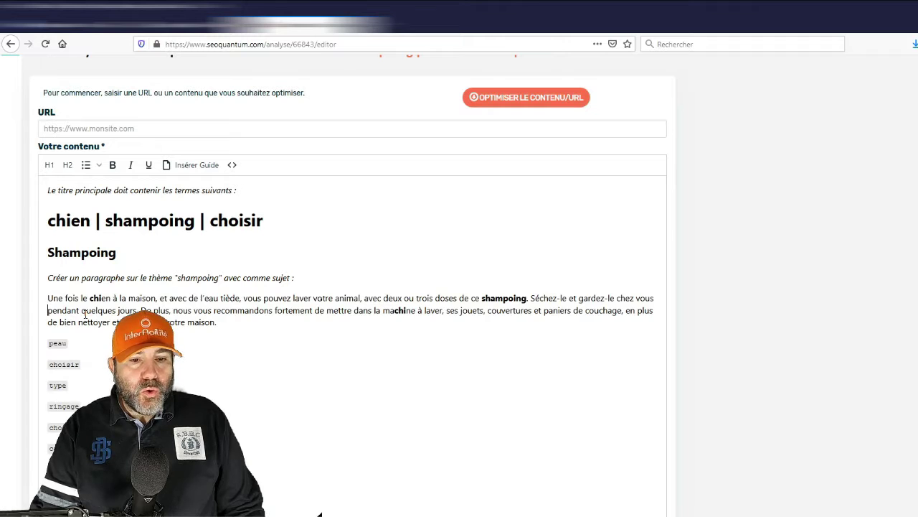
{"action": "key", "text": "ctrl+z"}
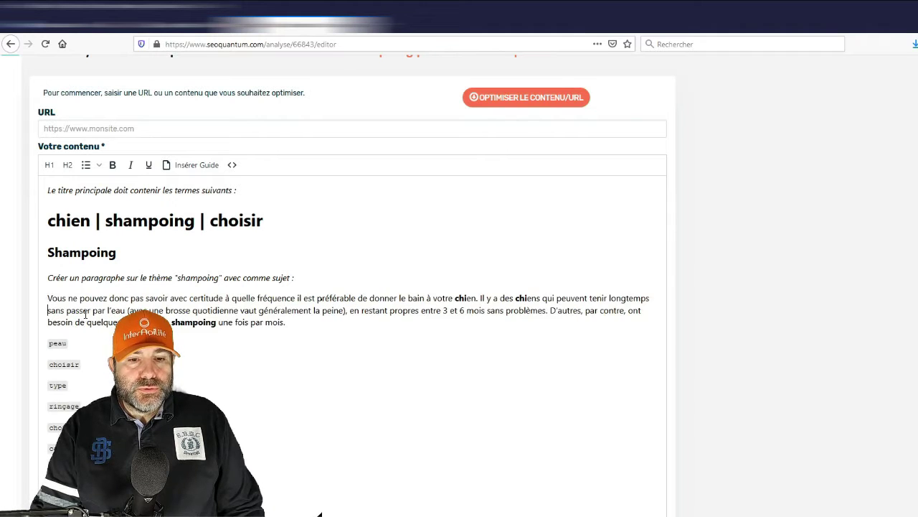
{"action": "key", "text": "ctrl+z"}
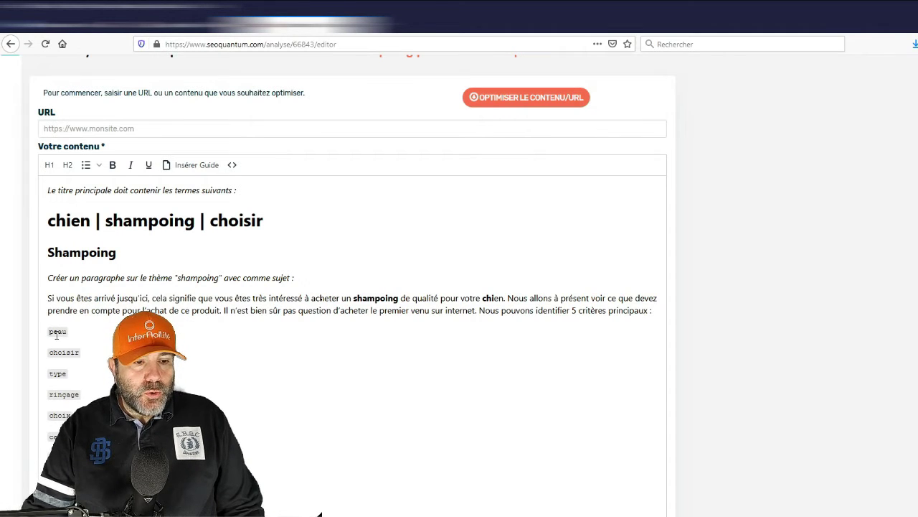
Replace the keywords "peau", "choisir", "type" and "rinçage" in the Shampoing section with generated text
{"action": "double_click", "coordinate": [56, 332]}
{"action": "key", "text": "ctrl+v"}
{"action": "double_click", "coordinate": [62, 376]}
{"action": "key", "text": "ctrl+v"}
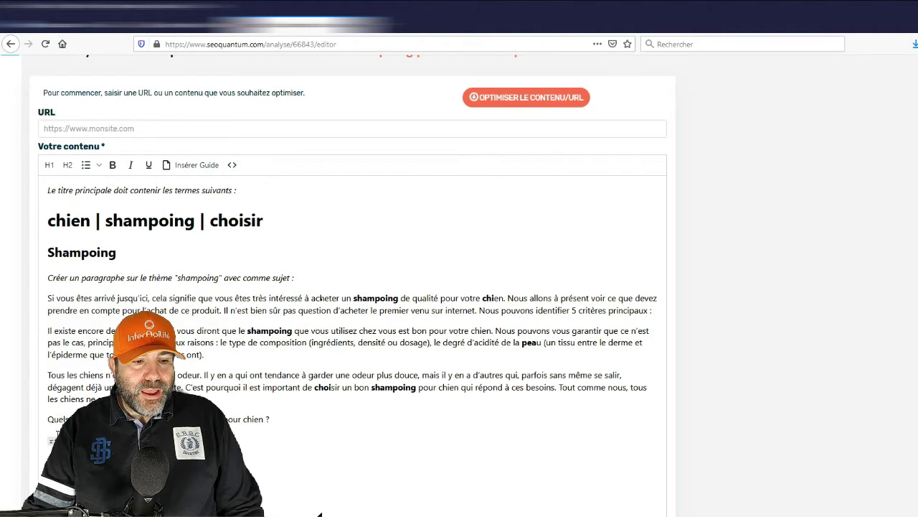
{"action": "type", "text": "Le nettoyage du pelage du chien nécessite l'utilisation d'un produit adapté, c'est-à-dire un produit spécialement conçu pour l'espèce canine. Tout produit autre que le shampoing pour chien est à proscrire. N'utiliser ni un shampoing pour hommes et encore moins de produits nettoyants comme le savon de toilette ou de lessive. Il faut également choisir un shampoing de pH neutre pour éviter d'irriter l'épiderme de l'animal. Le choix ne devrait pas rester là. En effet, parmi les gammes disponibles sur le marché, il y a le shampoing pour chien sans rinçage, le shampoing pour chien hypoallergénique, le shampoing pour chien antipuce, le shampoing pour chien anti mauvaise odeur, le shampoing pour chien anti chute de poil, le shampoing pour chien contre l'eczéma, etc. Le mieux est de bien se renseigner pour ne pas se tromper. L'idéal est de demander des informations auprès d'un spécialiste et de consulter l'avis d'un vétérinaire. Sur le marché, vous trouverez des shampoings spéciaux pour chiot mais attention, il faut attendre que le chiot soit âgé de 2 mois ou plus pour lui faire prendre un bain. Utiliser uniquement des produits sous recommandation vétérinaire."}
Replace the keywords "choix", "canin", "problème" and "shampooing" in the Shampoing section with generated paragraphs
{"action": "scroll", "coordinate": [61, 325], "scroll_direction": "down", "scroll_amount": 3}
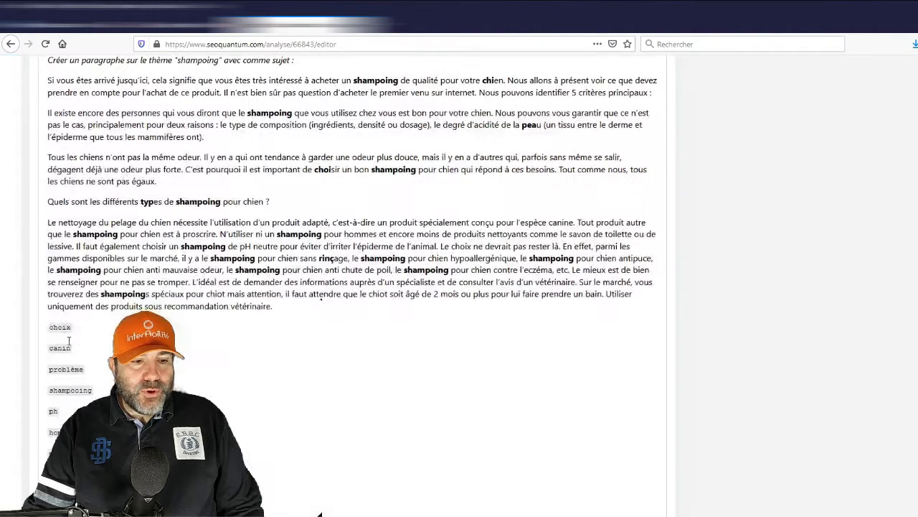
{"action": "double_click", "coordinate": [60, 327]}
{"action": "type", "text": "Tous les chiens n’ont pas la même odeur. Il y en a qui ont tendance à garder une odeur plus douce, mais il y en a d’autres qui, parfois sans même se salir, dégagent déjà une odeur plus forte. C’est pourquoi il est important de choisir un bon shampoing pour chien qui répond à ces besoins. Tout comme nous, tous les chiens ne sont pas égaux."}
{"action": "double_click", "coordinate": [59, 372]}
{"action": "key", "text": "ctrl+v"}
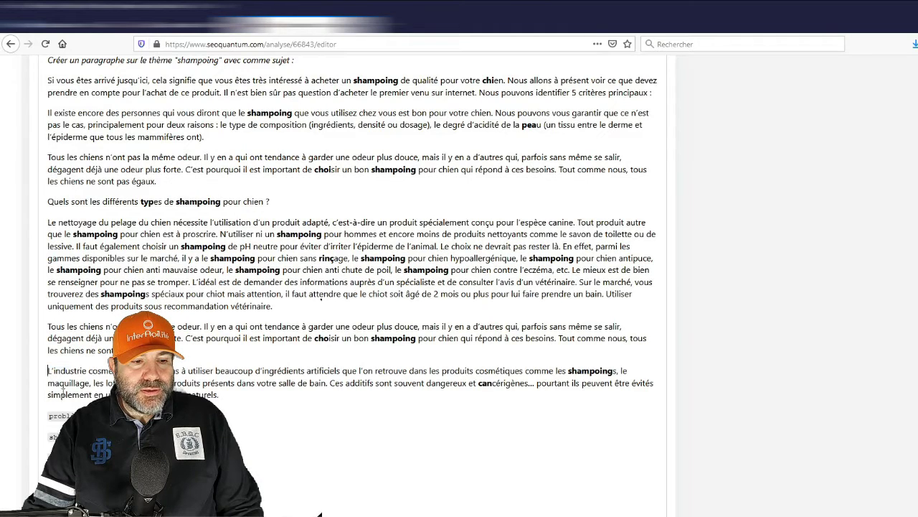
{"action": "double_click", "coordinate": [61, 415]}
{"action": "key", "text": "ctrl+v"}
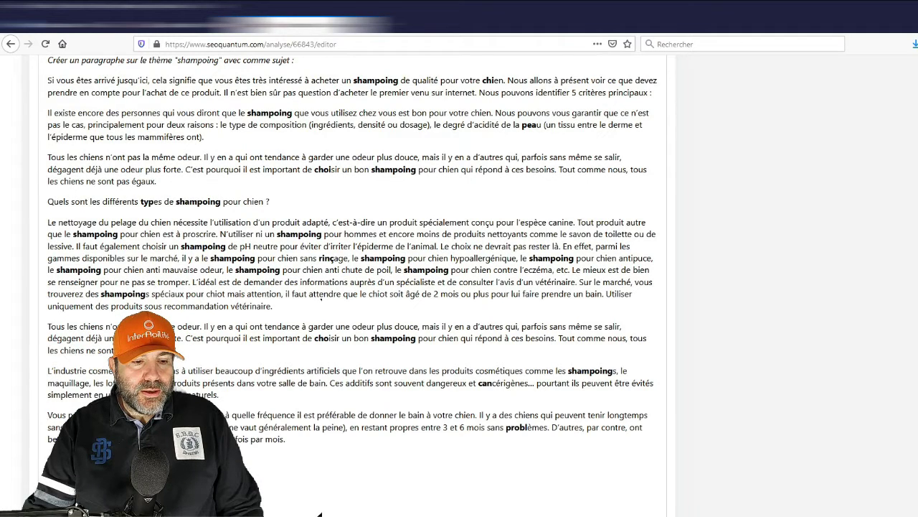
{"action": "key", "text": "ctrl+v"}
{"action": "scroll", "coordinate": [231, 331], "scroll_direction": "down", "scroll_amount": 3}
{"action": "scroll", "coordinate": [231, 333], "scroll_direction": "up", "scroll_amount": 8}
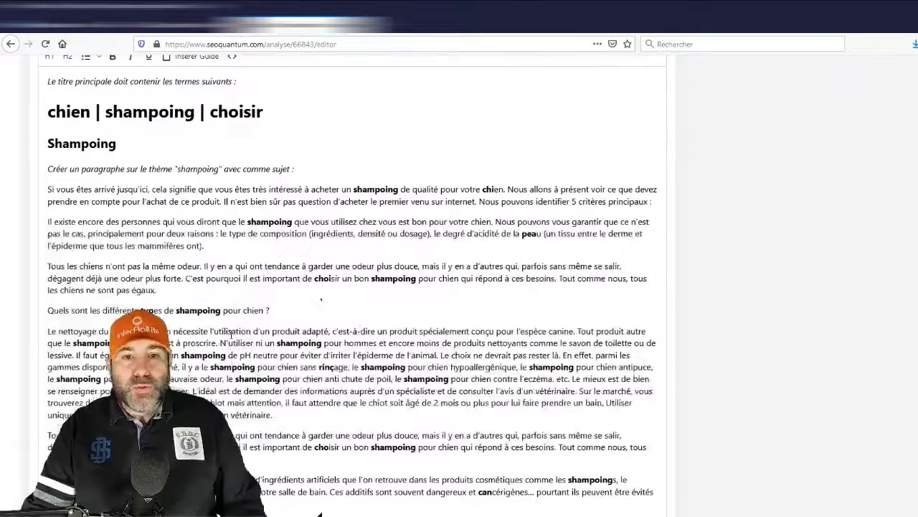
Look over the generated draft and run the content optimisation analysis on it
{"action": "scroll", "coordinate": [231, 334], "scroll_direction": "down", "scroll_amount": 3}
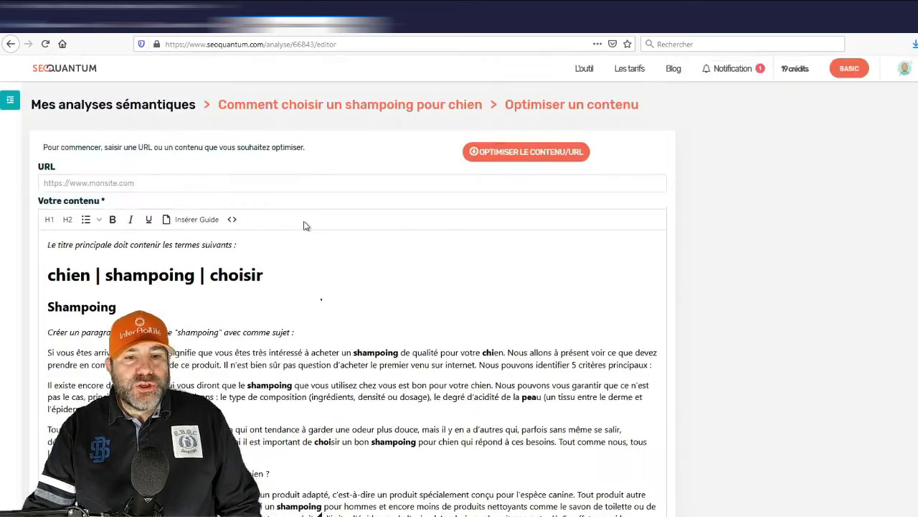
{"action": "scroll", "coordinate": [305, 225], "scroll_direction": "down", "scroll_amount": 4}
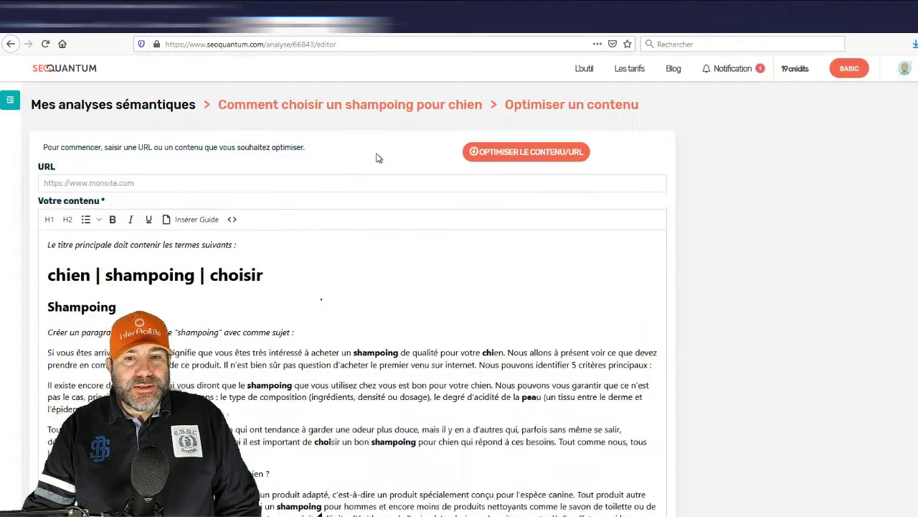
{"action": "scroll", "coordinate": [378, 158], "scroll_direction": "up", "scroll_amount": 3}
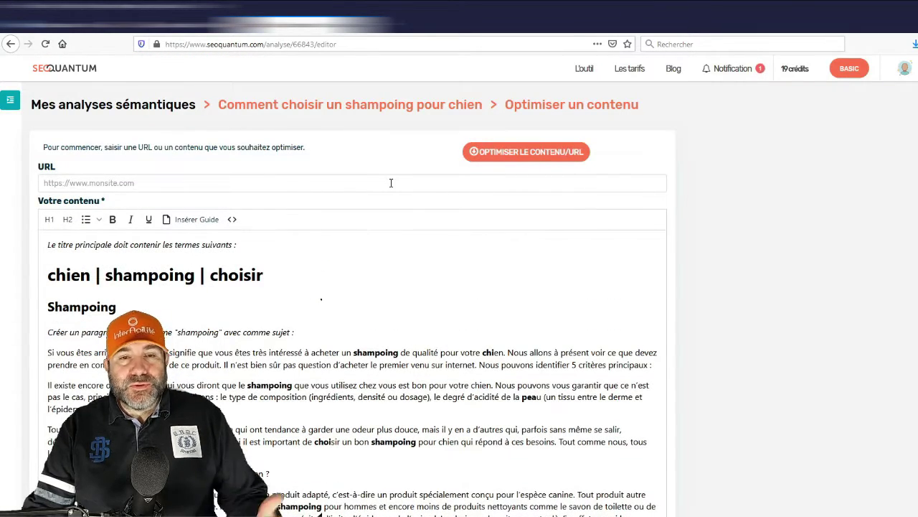
{"action": "left_click", "coordinate": [522, 153]}
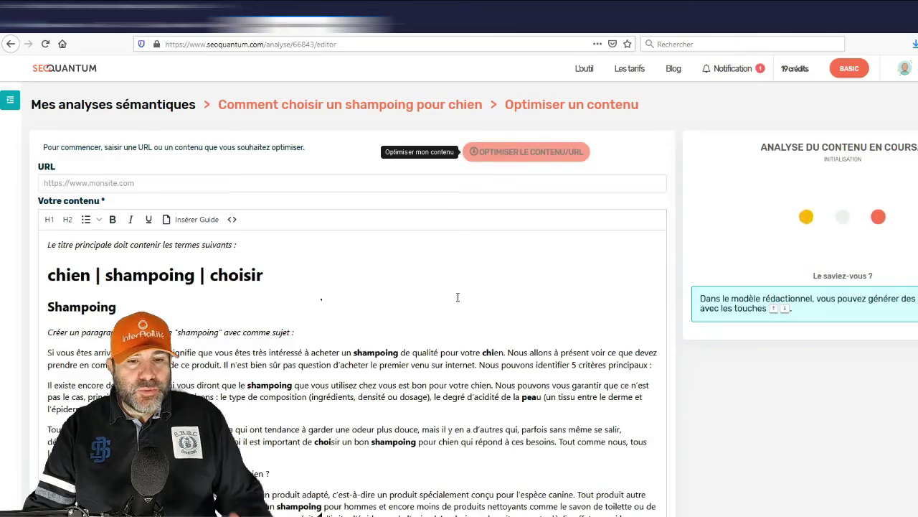
{"action": "scroll", "coordinate": [457, 297], "scroll_direction": "down", "scroll_amount": 4}
{"action": "scroll", "coordinate": [457, 297], "scroll_direction": "down", "scroll_amount": 5}
{"action": "scroll", "coordinate": [457, 297], "scroll_direction": "up", "scroll_amount": 9}
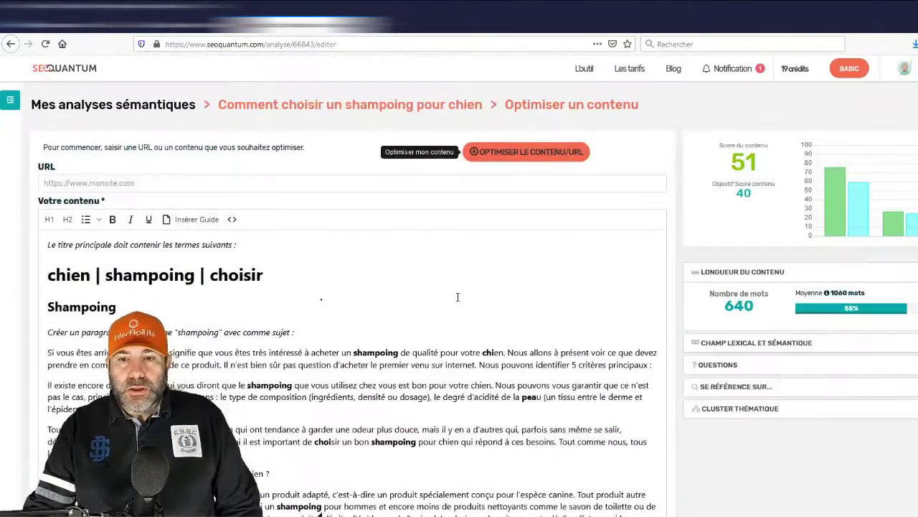
Examine the content score and length, plus the lexical field's words to add, words to remove and perfectly optimised words
{"action": "mouse_move", "coordinate": [759, 171]}
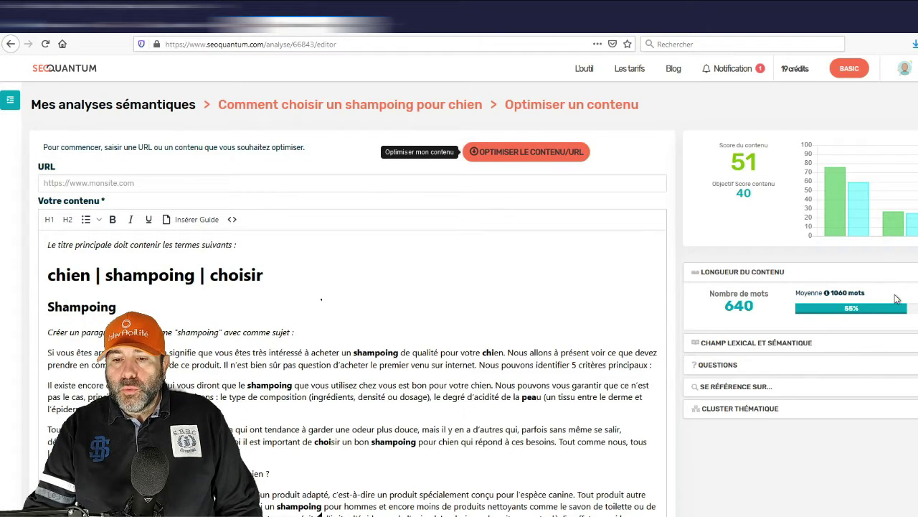
{"action": "left_click", "coordinate": [750, 343]}
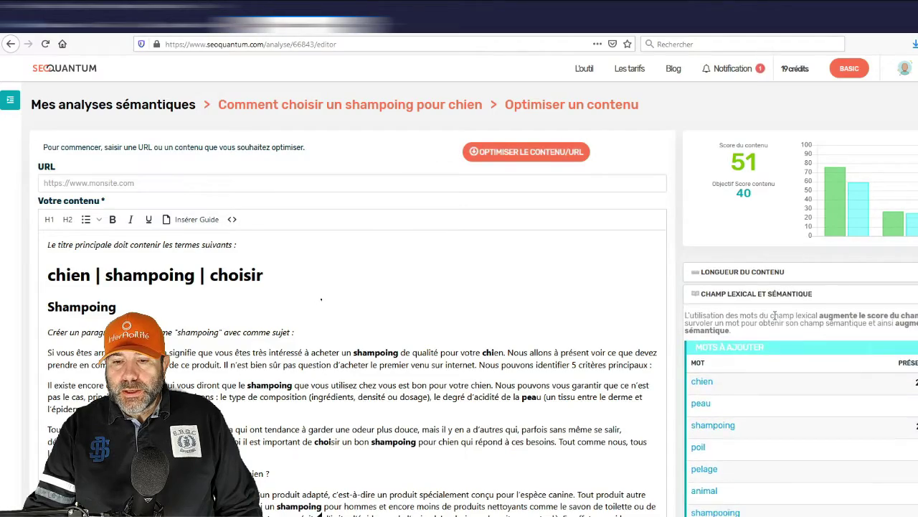
{"action": "scroll", "coordinate": [775, 320], "scroll_direction": "down", "scroll_amount": 2}
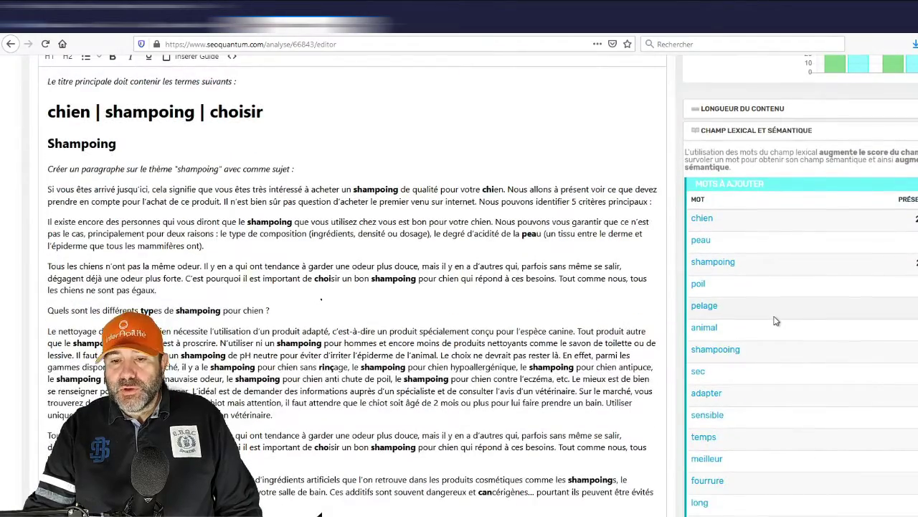
{"action": "scroll", "coordinate": [775, 320], "scroll_direction": "up", "scroll_amount": 2}
{"action": "scroll", "coordinate": [775, 321], "scroll_direction": "down", "scroll_amount": 10}
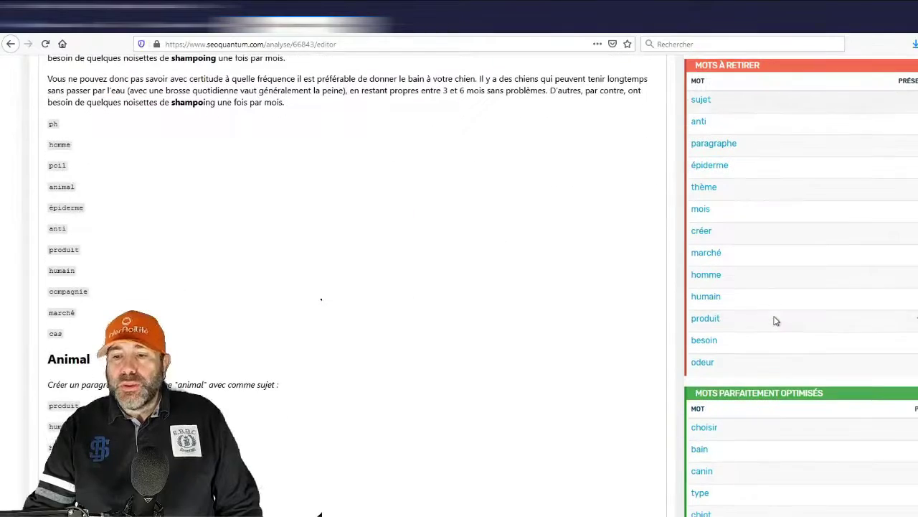
{"action": "scroll", "coordinate": [775, 320], "scroll_direction": "down", "scroll_amount": 7}
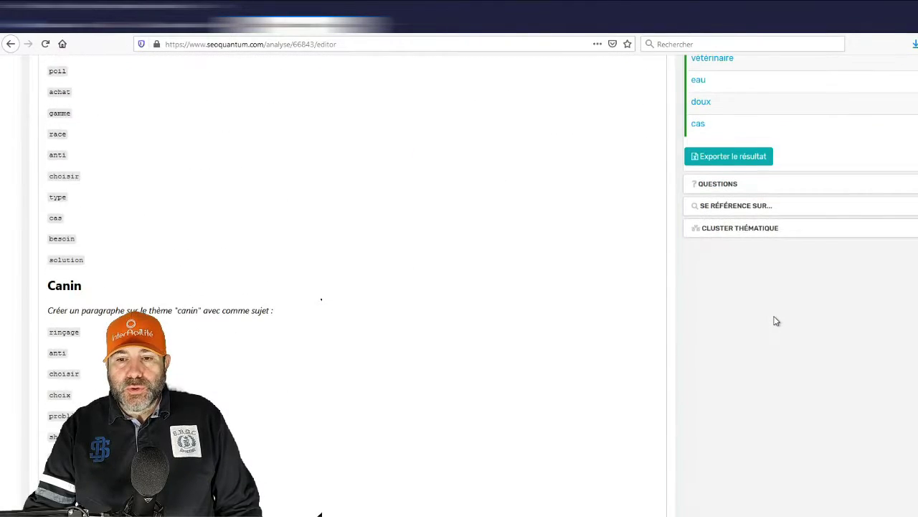
Examine the suggested questions, the topics perceived in the content and the thematic cluster suggestions, comparing them with the draft
{"action": "left_click", "coordinate": [724, 186]}
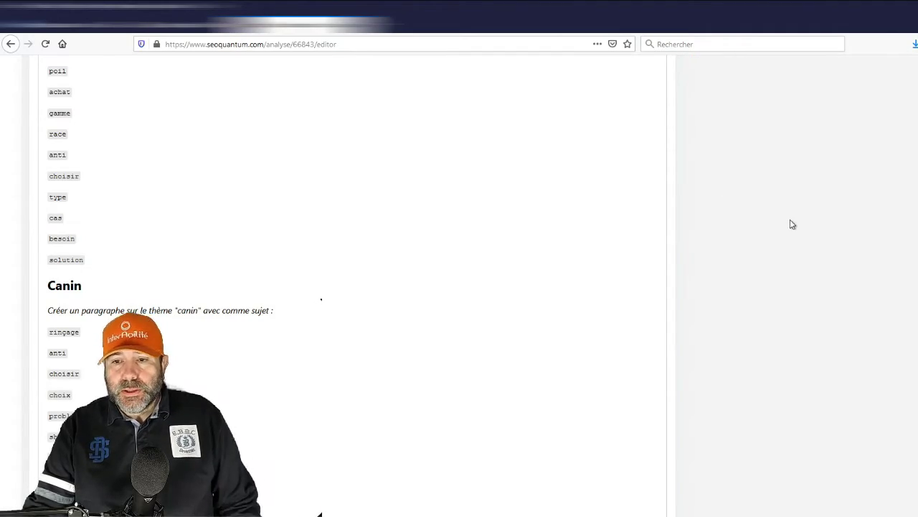
{"action": "scroll", "coordinate": [792, 225], "scroll_direction": "up", "scroll_amount": 17}
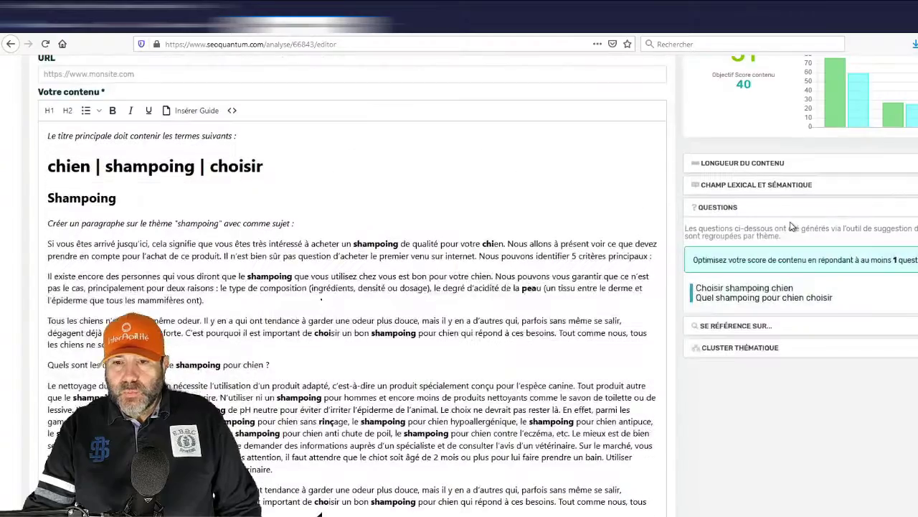
{"action": "left_click", "coordinate": [756, 325]}
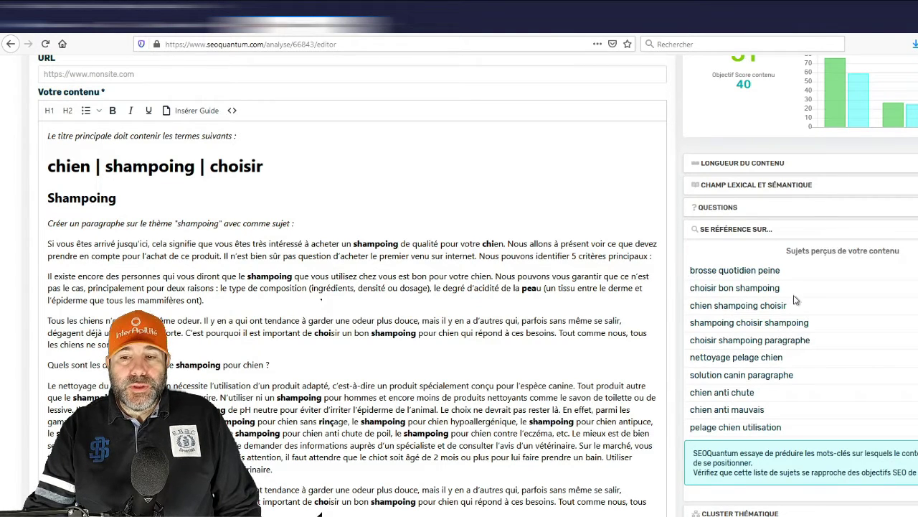
{"action": "scroll", "coordinate": [782, 399], "scroll_direction": "down", "scroll_amount": 1}
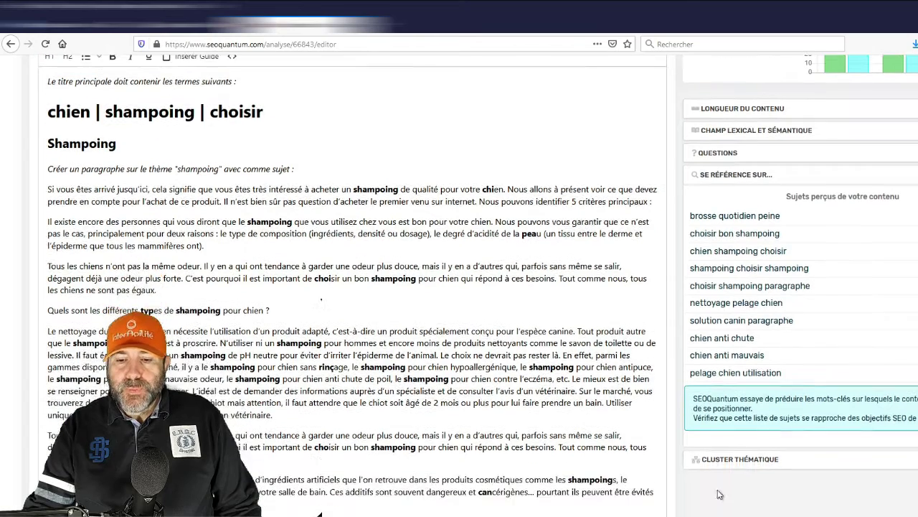
{"action": "left_click", "coordinate": [734, 460]}
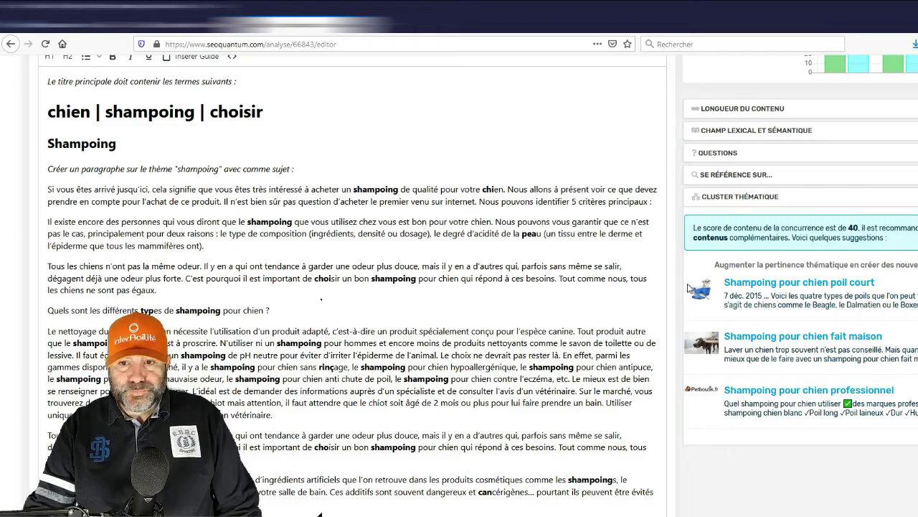
{"action": "scroll", "coordinate": [755, 259], "scroll_direction": "up", "scroll_amount": 2}
{"action": "scroll", "coordinate": [290, 294], "scroll_direction": "down", "scroll_amount": 20}
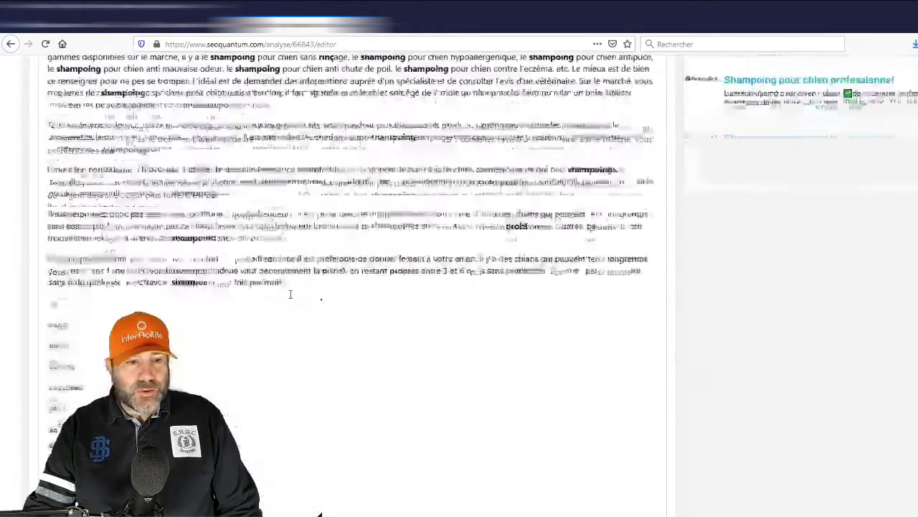
{"action": "scroll", "coordinate": [291, 294], "scroll_direction": "up", "scroll_amount": 14}
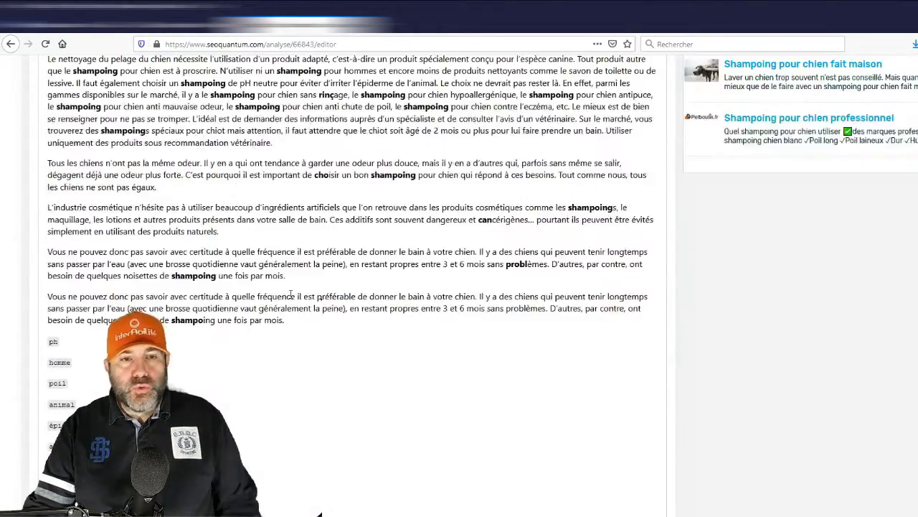
{"action": "scroll", "coordinate": [291, 294], "scroll_direction": "up", "scroll_amount": 3}
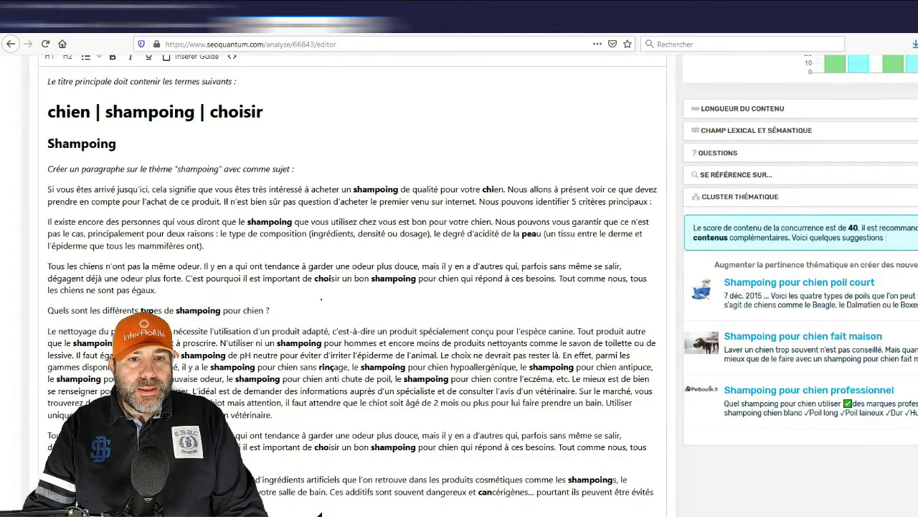
Open yourtext.guru's check page for "comment choisir un shampoing pour chien" and verify the optimisation level of the full generated text
{"action": "left_click", "coordinate": [376, 32]}
{"action": "type", "text": "yo"}
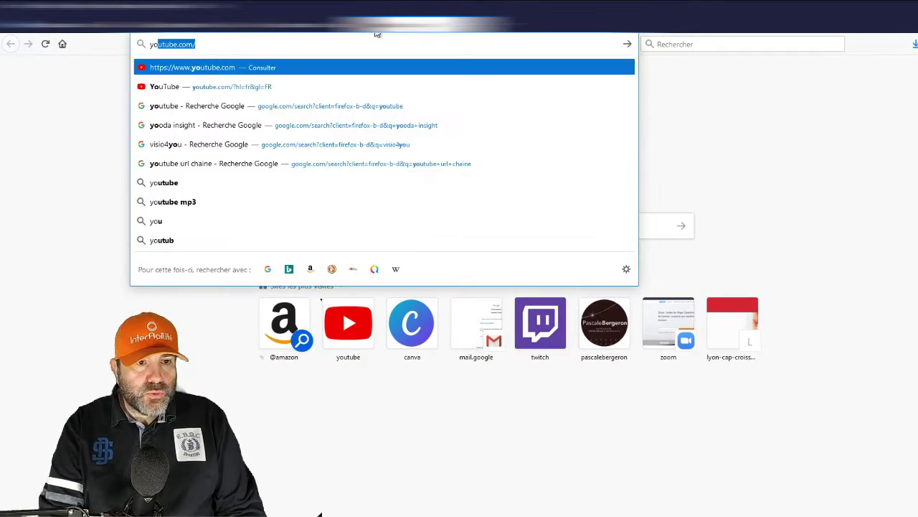
{"action": "type", "text": "urtext.guru/stats/1490684"}
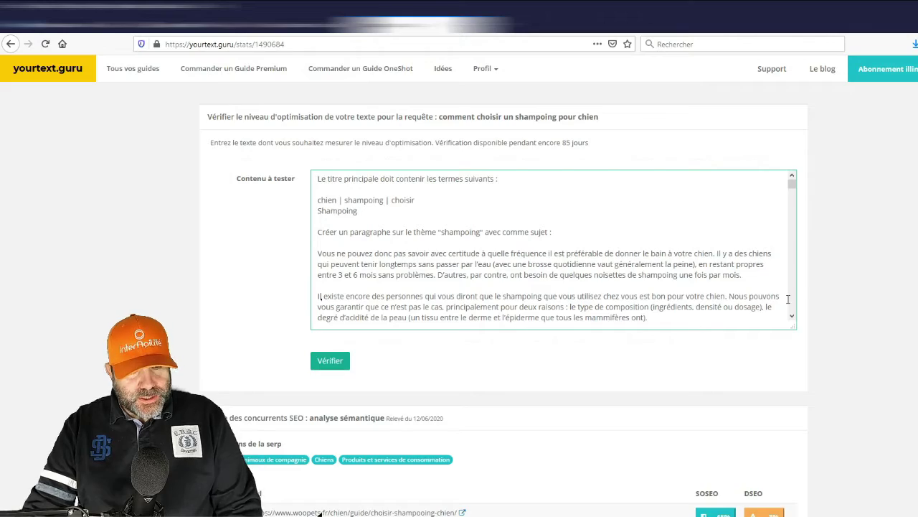
{"action": "key", "text": "ctrl+a"}
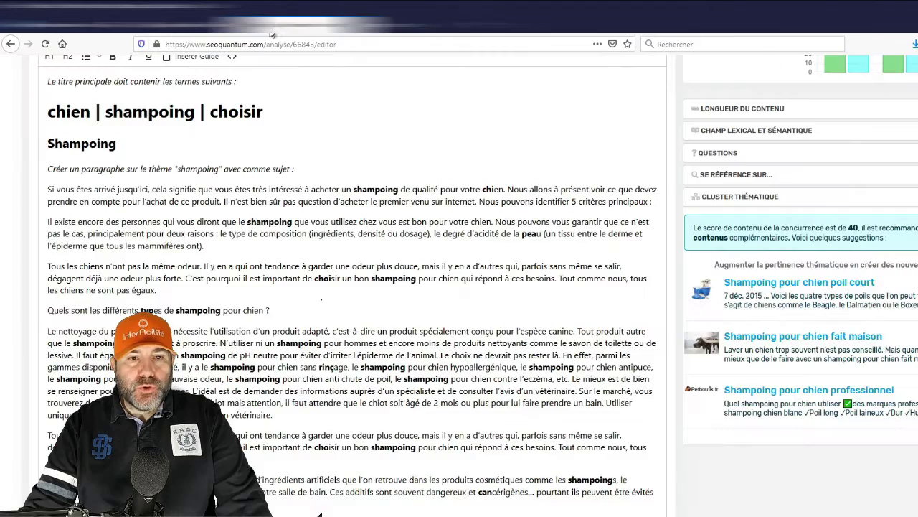
{"action": "scroll", "coordinate": [315, 370], "scroll_direction": "down", "scroll_amount": 20}
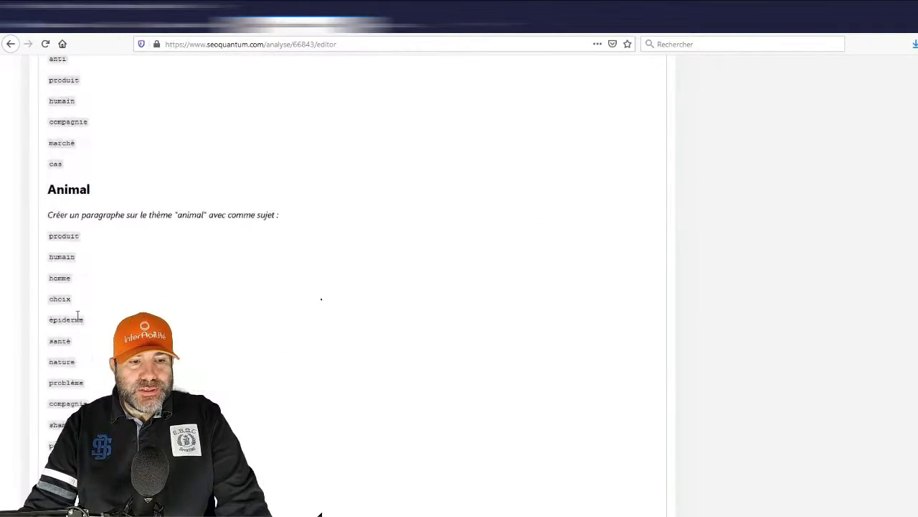
{"action": "scroll", "coordinate": [77, 315], "scroll_direction": "down", "scroll_amount": 3}
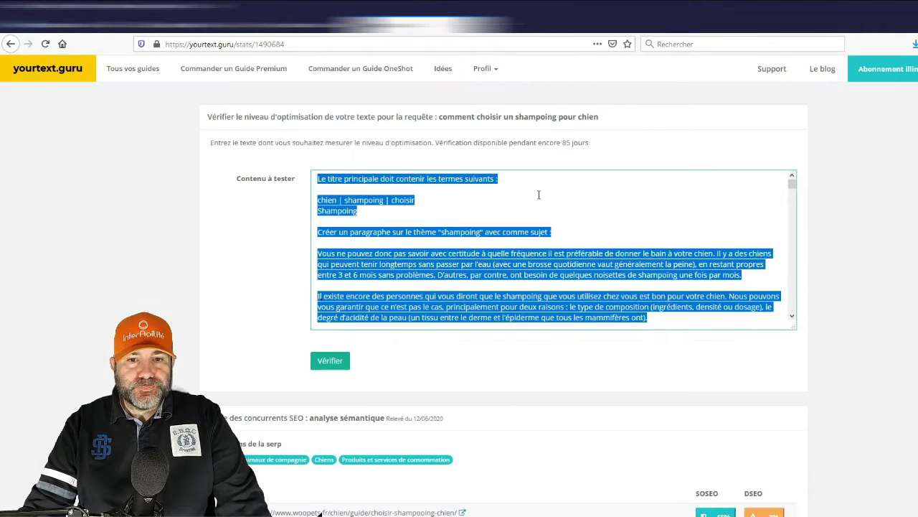
{"action": "left_click", "coordinate": [321, 366]}
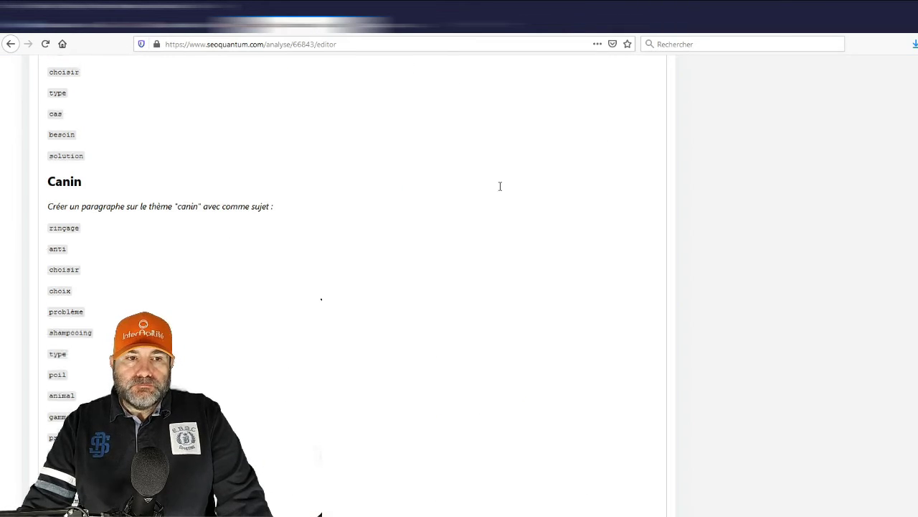
Examine the text's SOSEO and DSEO scores and term chart in yourtext.guru, comparing them with the competitors' scores
{"action": "scroll", "coordinate": [500, 187], "scroll_direction": "down", "scroll_amount": 2}
{"action": "left_click", "coordinate": [445, 24]}
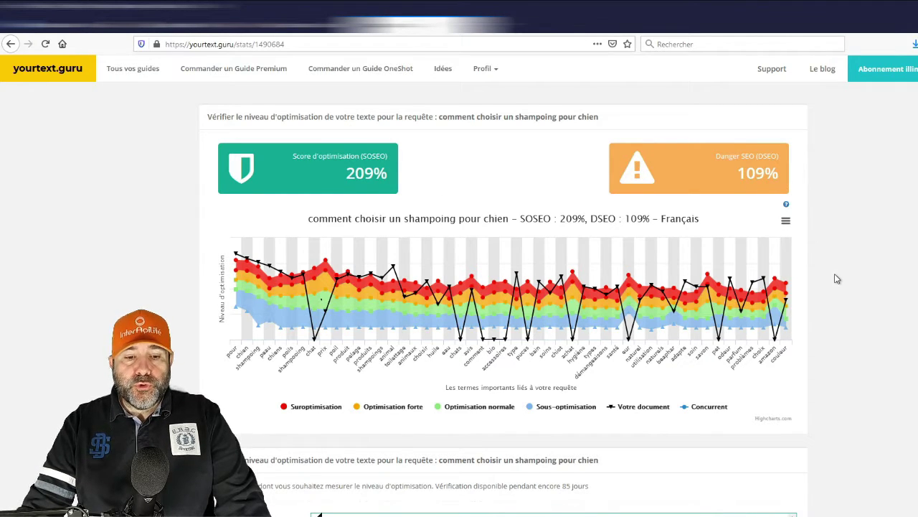
{"action": "scroll", "coordinate": [837, 277], "scroll_direction": "down", "scroll_amount": 8}
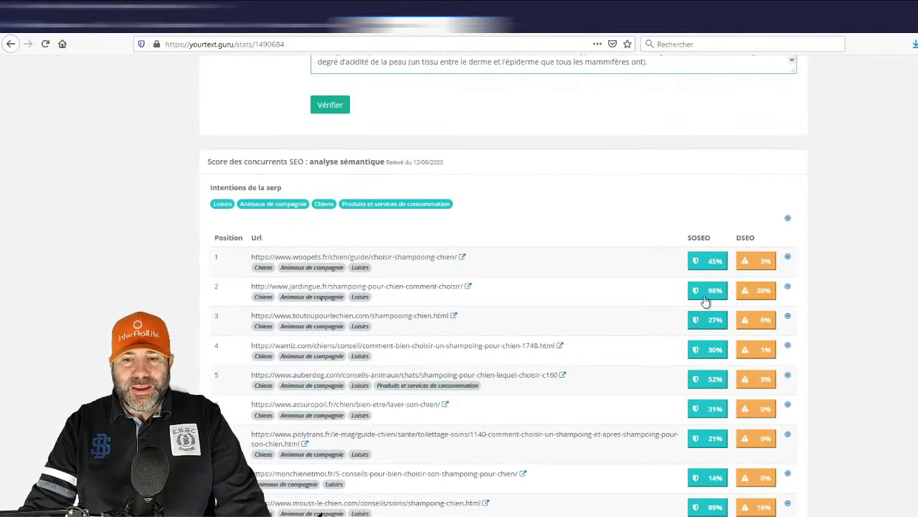
{"action": "scroll", "coordinate": [784, 470], "scroll_direction": "down", "scroll_amount": 1}
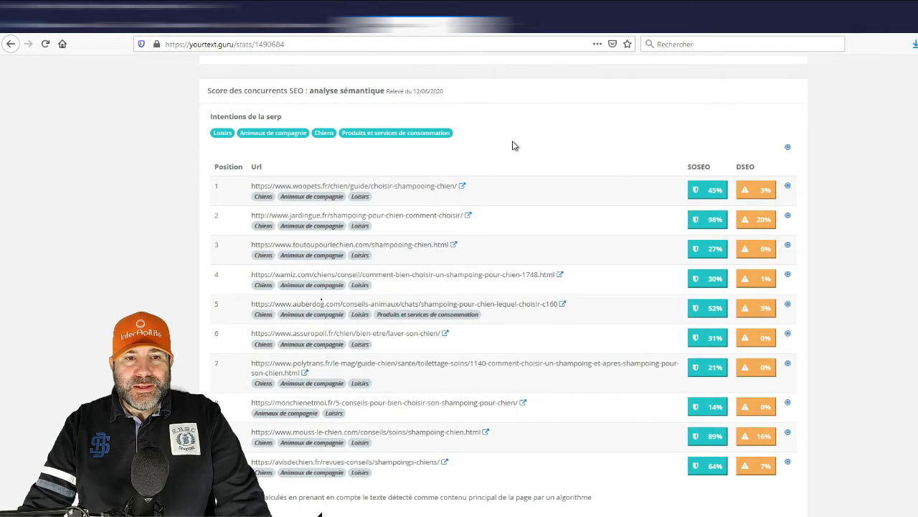
{"action": "scroll", "coordinate": [615, 177], "scroll_direction": "up", "scroll_amount": 10}
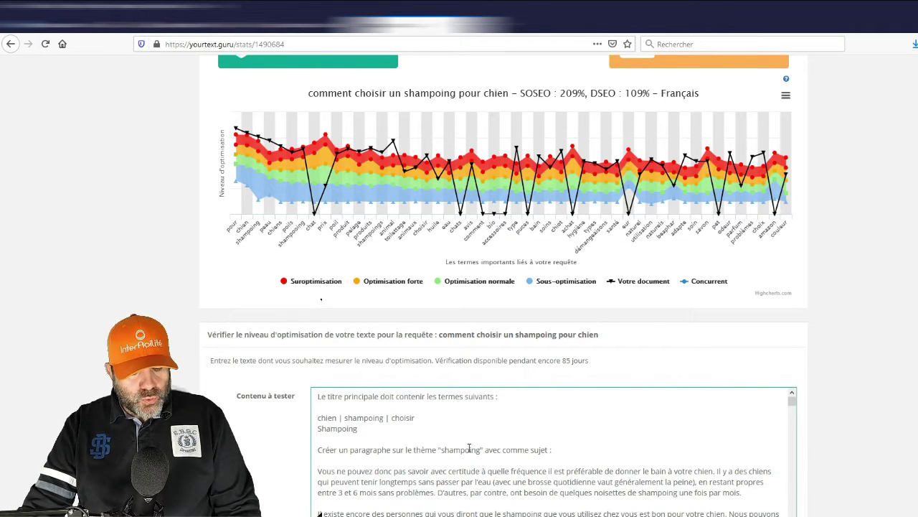
Copy the full tested text from yourtext.guru and replace the entire draft in SEOQuantum's content editor with it
{"action": "key", "text": "ctrl+a"}
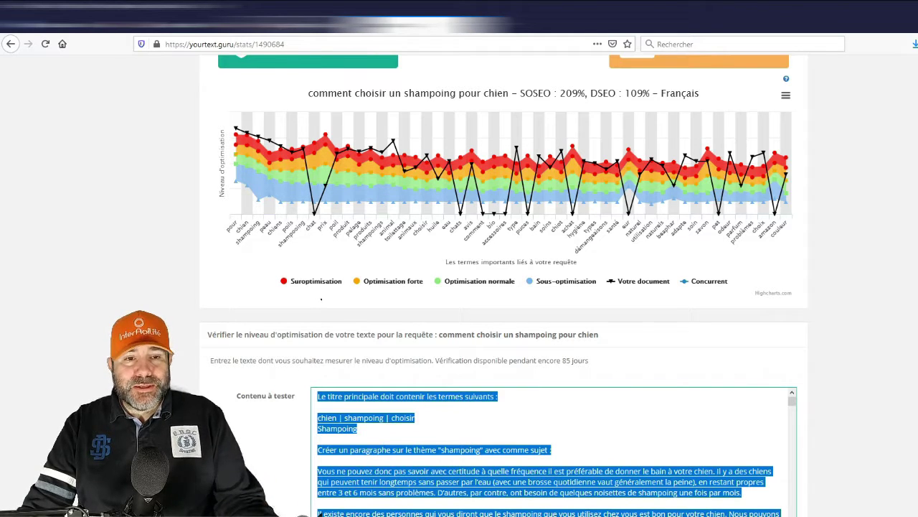
{"action": "key", "text": "ctrl+Tab"}
{"action": "scroll", "coordinate": [279, 201], "scroll_direction": "down", "scroll_amount": 5}
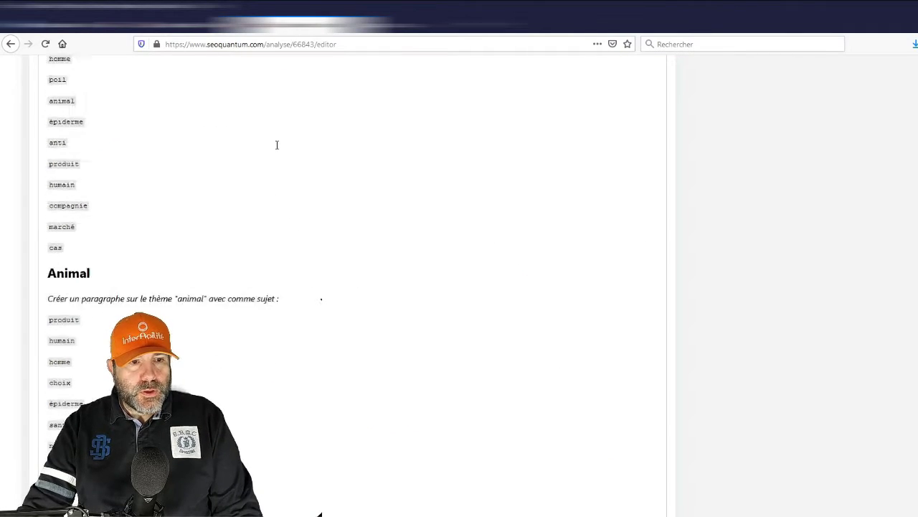
{"action": "scroll", "coordinate": [277, 143], "scroll_direction": "up", "scroll_amount": 20}
{"action": "left_click", "coordinate": [196, 245]}
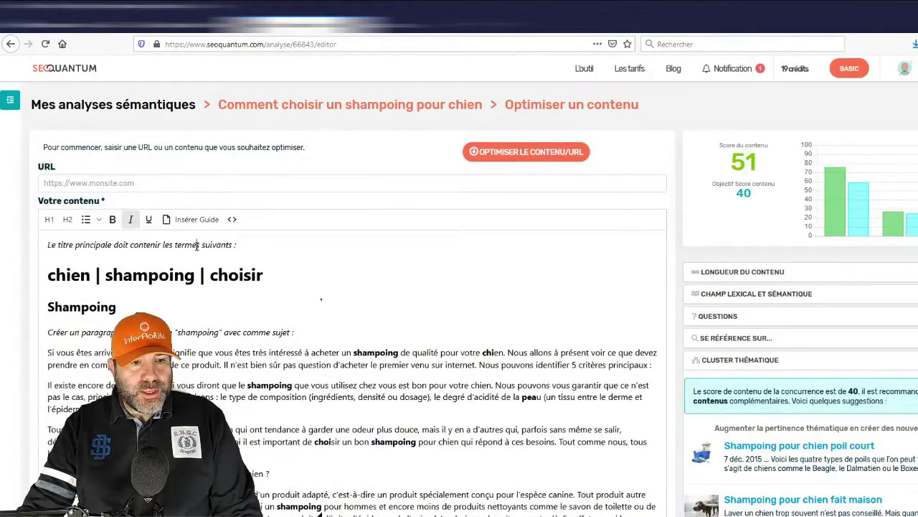
{"action": "key", "text": "ctrl+a"}
{"action": "left_click", "coordinate": [197, 246]}
Look through the pasted full text and run the content optimisation analysis on it
{"action": "scroll", "coordinate": [197, 246], "scroll_direction": "down", "scroll_amount": 10}
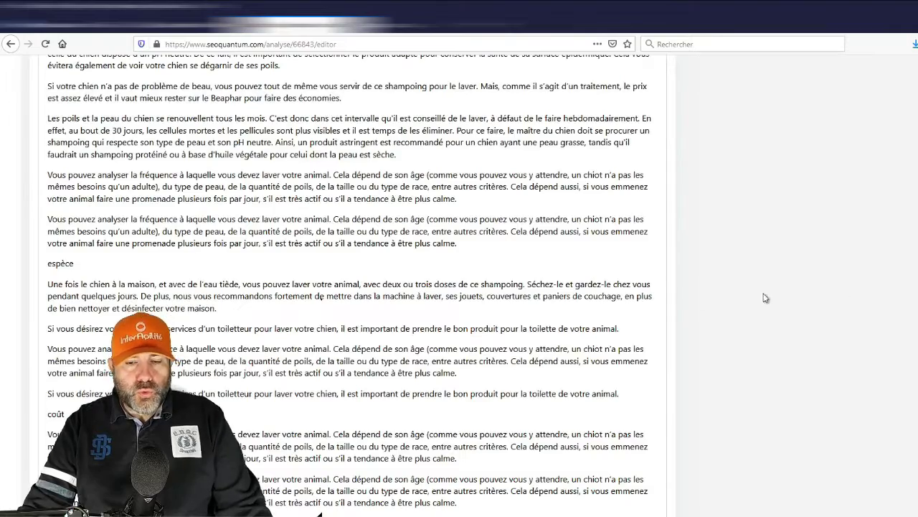
{"action": "scroll", "coordinate": [362, 294], "scroll_direction": "down", "scroll_amount": 10}
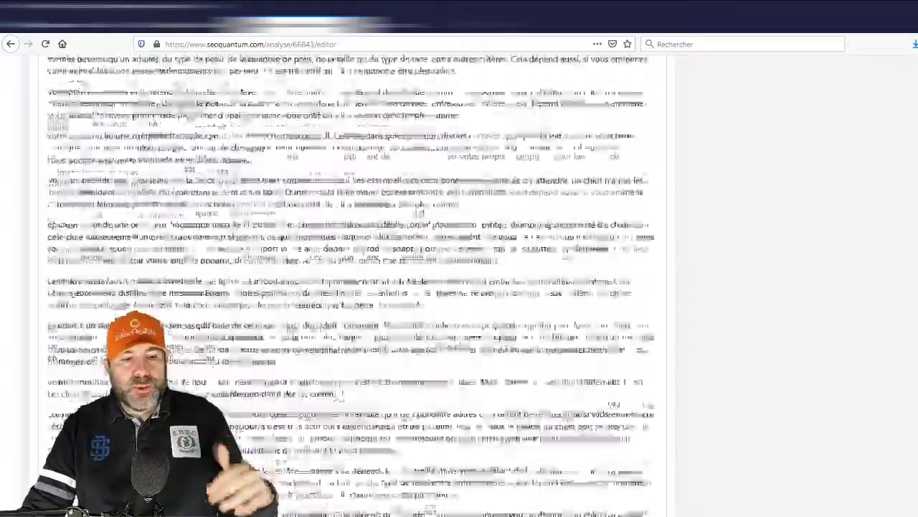
{"action": "scroll", "coordinate": [330, 284], "scroll_direction": "down", "scroll_amount": 10}
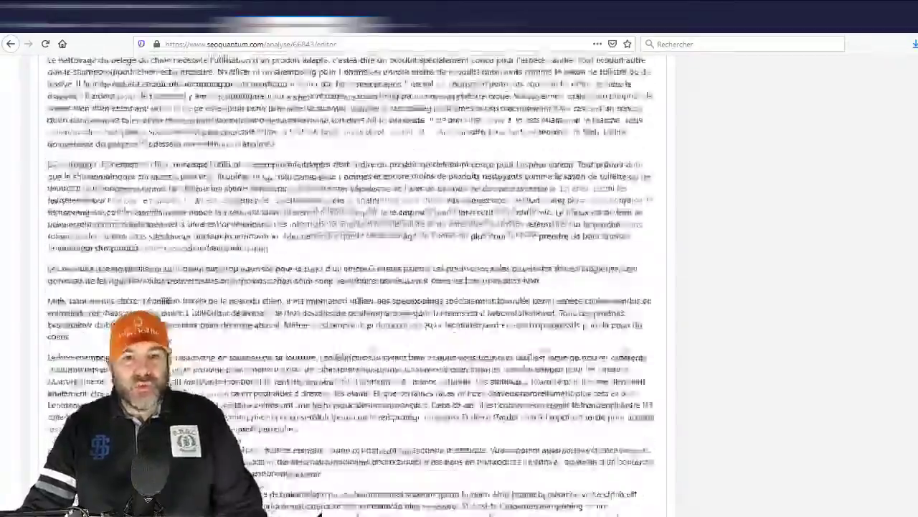
{"action": "scroll", "coordinate": [330, 285], "scroll_direction": "up", "scroll_amount": 15}
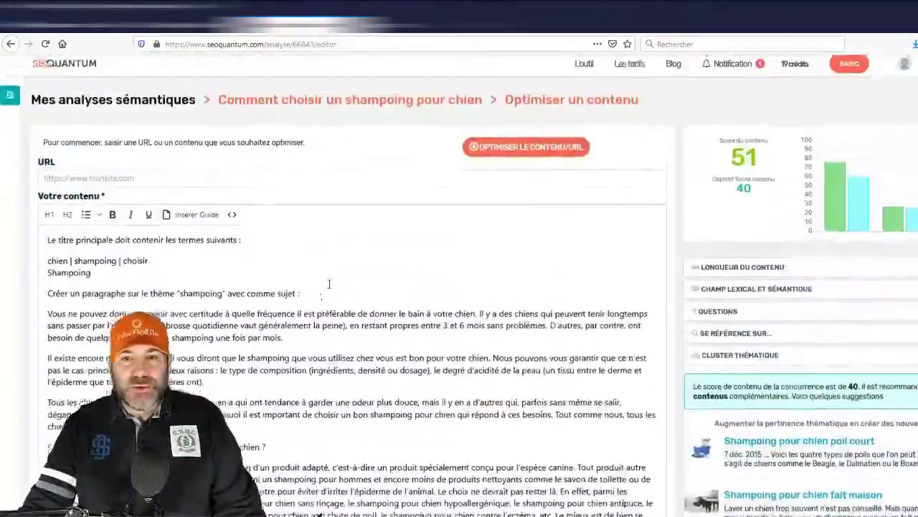
{"action": "left_click", "coordinate": [545, 154]}
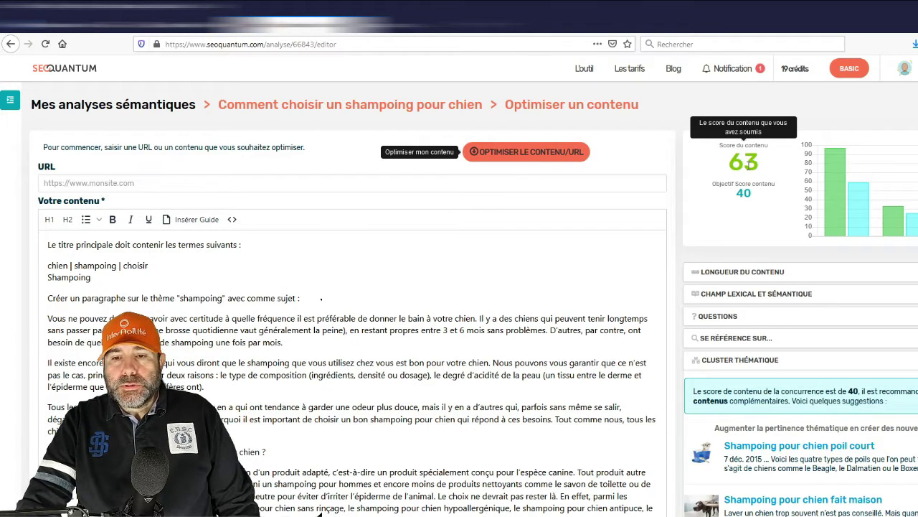
Examine the new content score, the target score, the detailed score chart and the content length against the average
{"action": "mouse_move", "coordinate": [745, 194]}
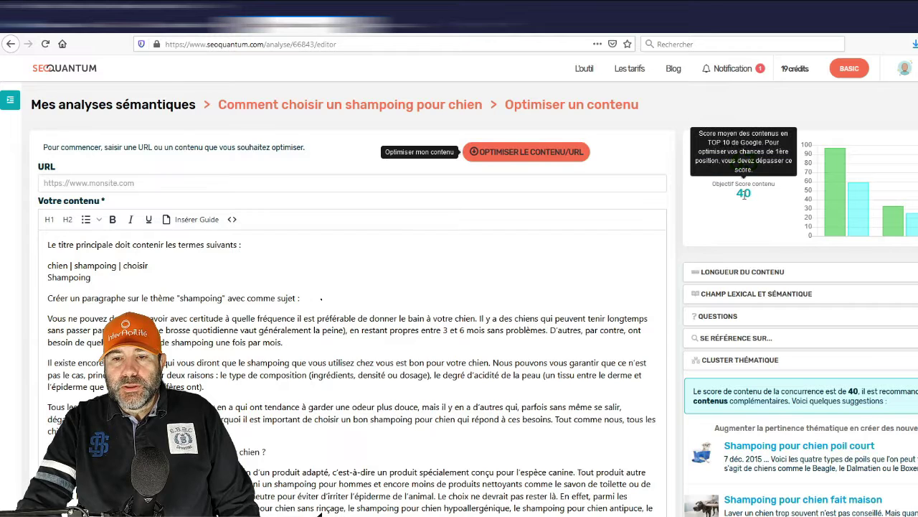
{"action": "mouse_move", "coordinate": [827, 196]}
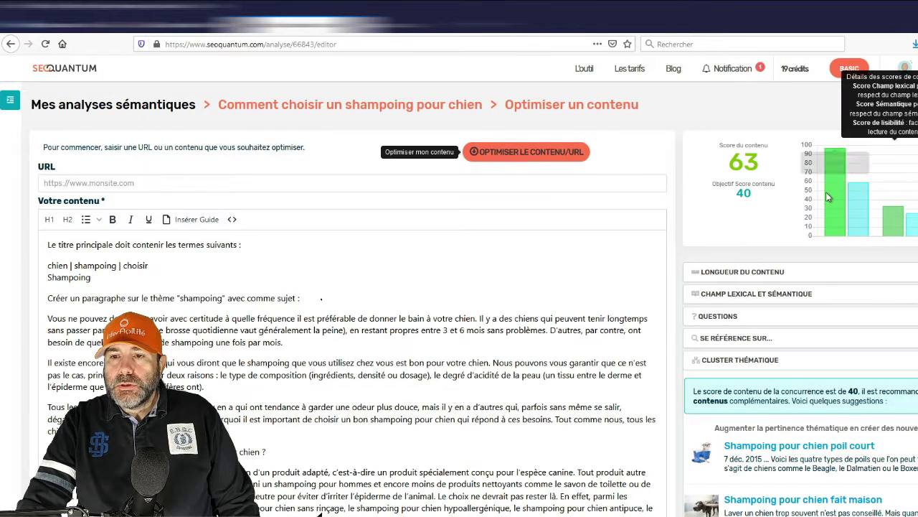
{"action": "mouse_move", "coordinate": [855, 214]}
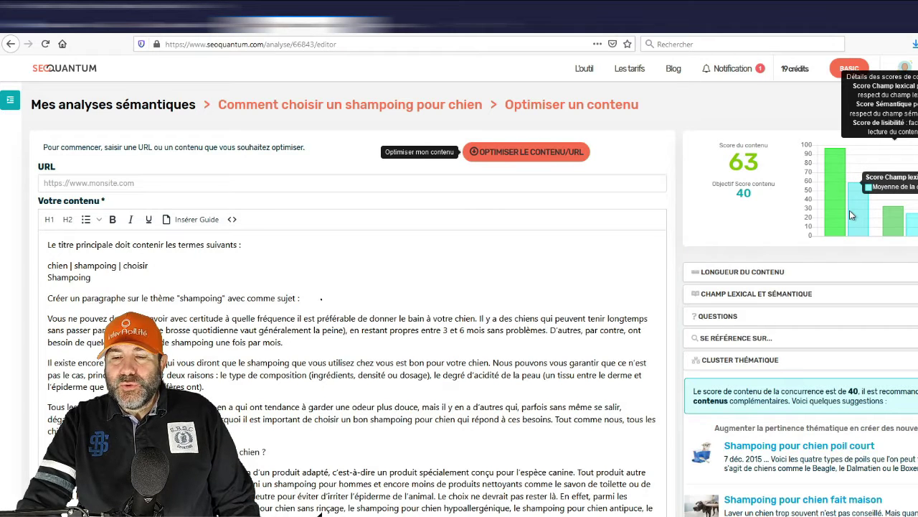
{"action": "mouse_move", "coordinate": [889, 220]}
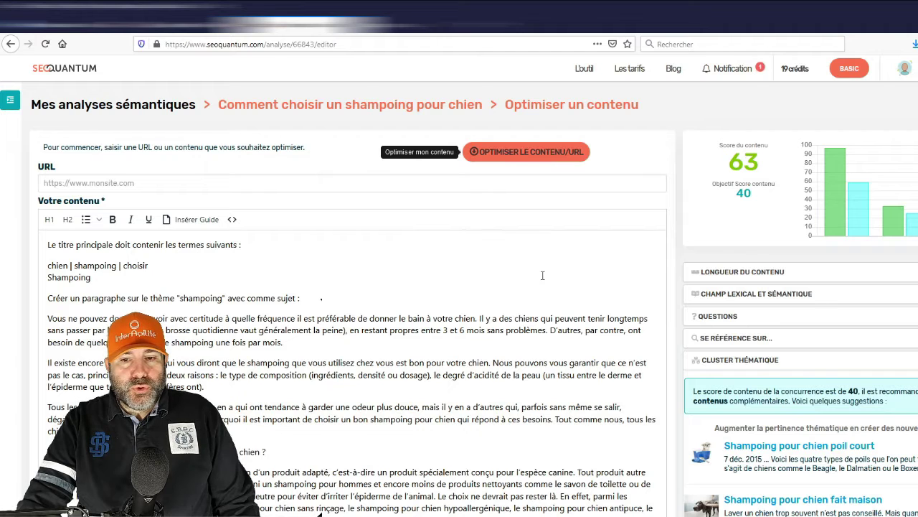
{"action": "left_click", "coordinate": [769, 274]}
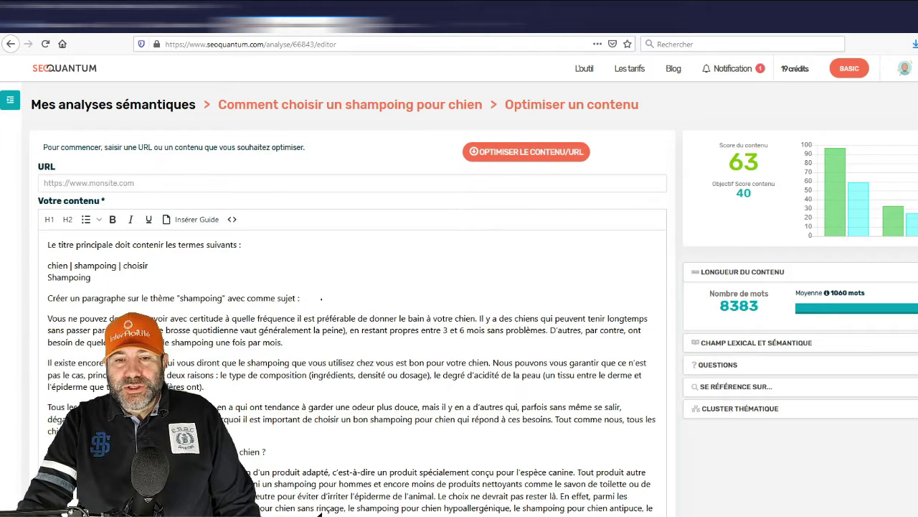
Examine the lexical field's words to add, words to remove and perfectly optimised words, and open the suggested questions
{"action": "left_click", "coordinate": [777, 344]}
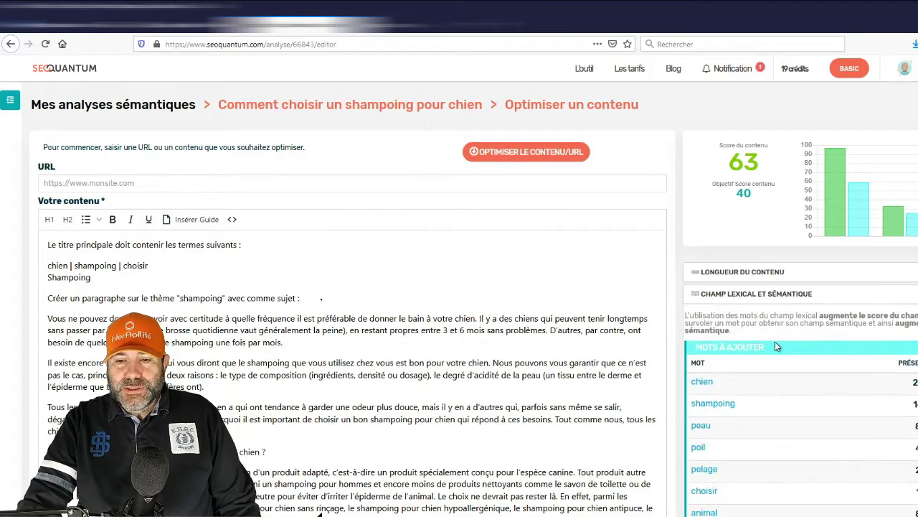
{"action": "scroll", "coordinate": [777, 347], "scroll_direction": "down", "scroll_amount": 3}
{"action": "scroll", "coordinate": [777, 347], "scroll_direction": "down", "scroll_amount": 6}
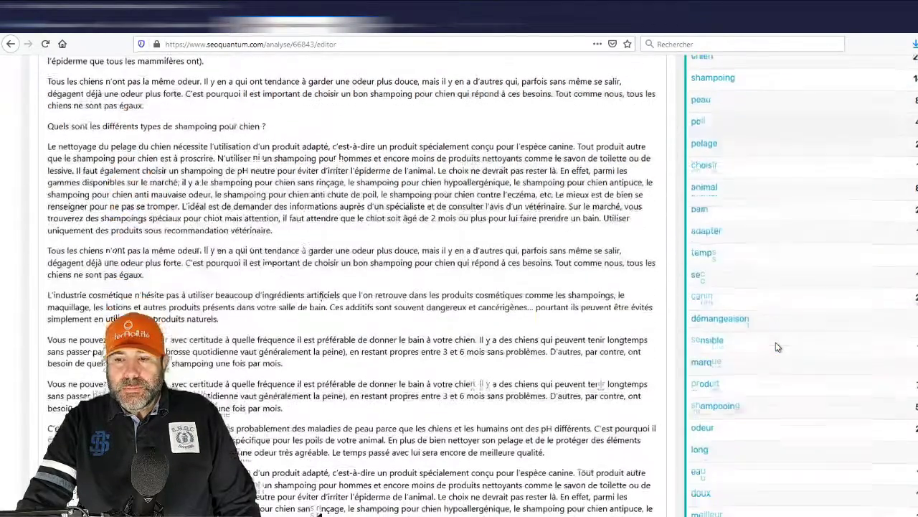
{"action": "scroll", "coordinate": [777, 346], "scroll_direction": "up", "scroll_amount": 3}
{"action": "scroll", "coordinate": [777, 347], "scroll_direction": "down", "scroll_amount": 4}
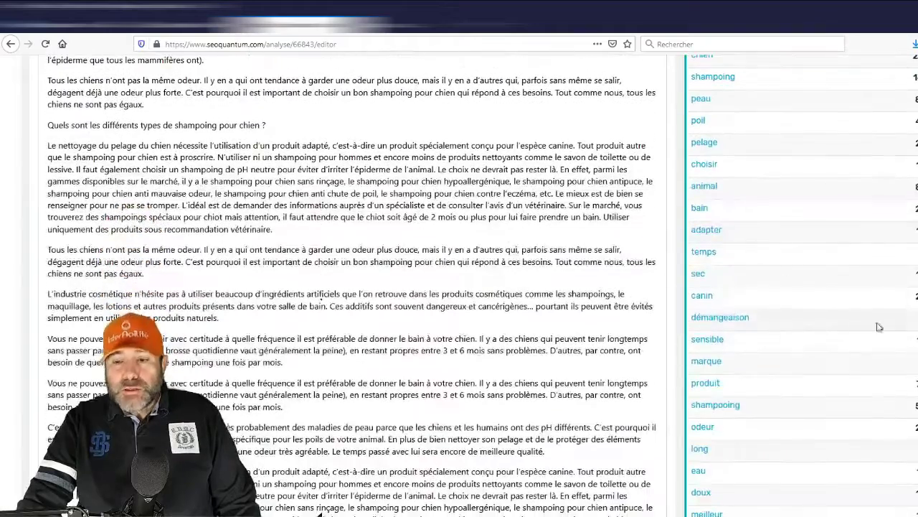
{"action": "scroll", "coordinate": [880, 327], "scroll_direction": "up", "scroll_amount": 4}
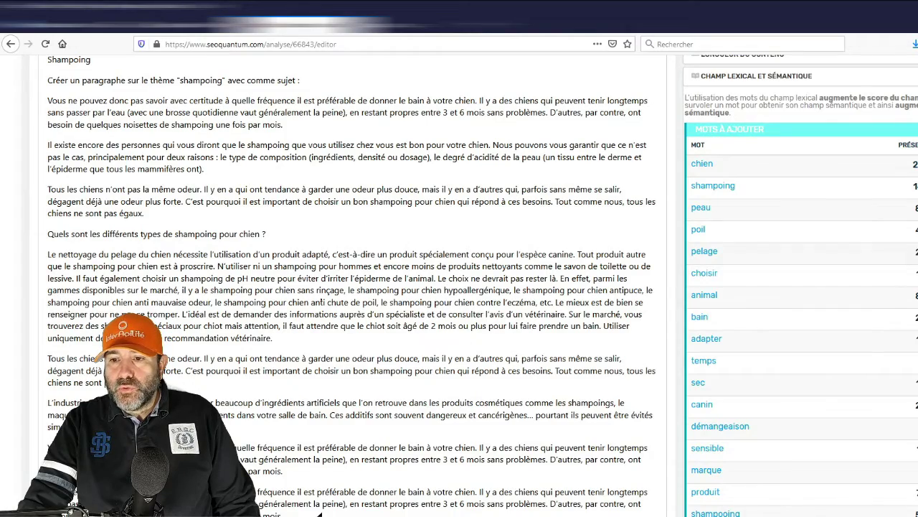
{"action": "scroll", "coordinate": [320, 514], "scroll_direction": "down", "scroll_amount": 15}
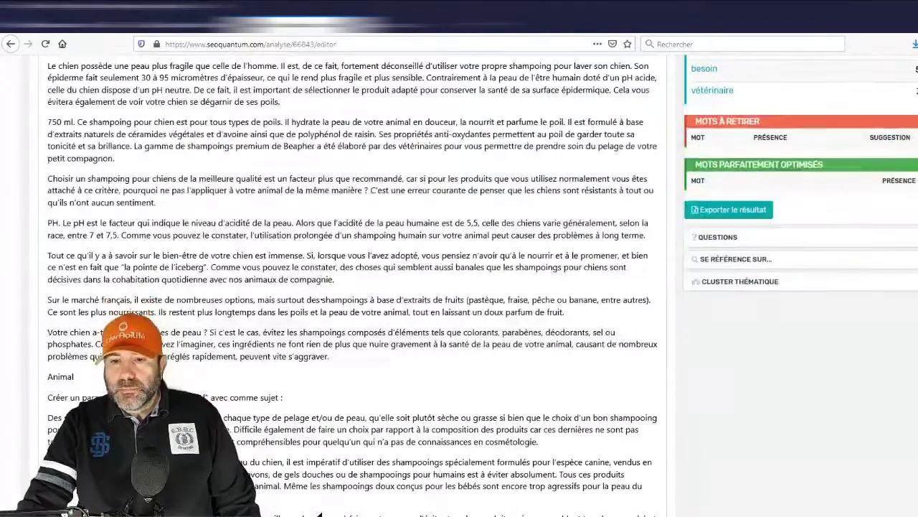
{"action": "left_click", "coordinate": [709, 240]}
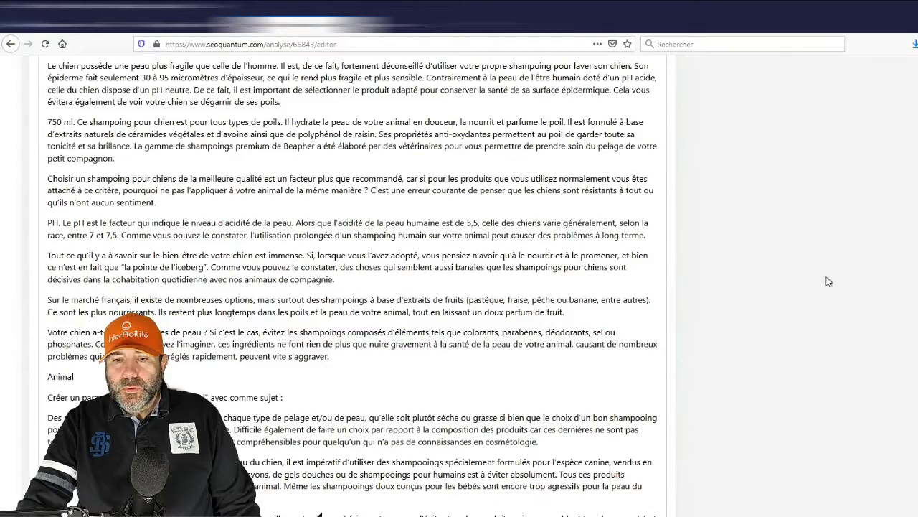
{"action": "scroll", "coordinate": [845, 280], "scroll_direction": "up", "scroll_amount": 15}
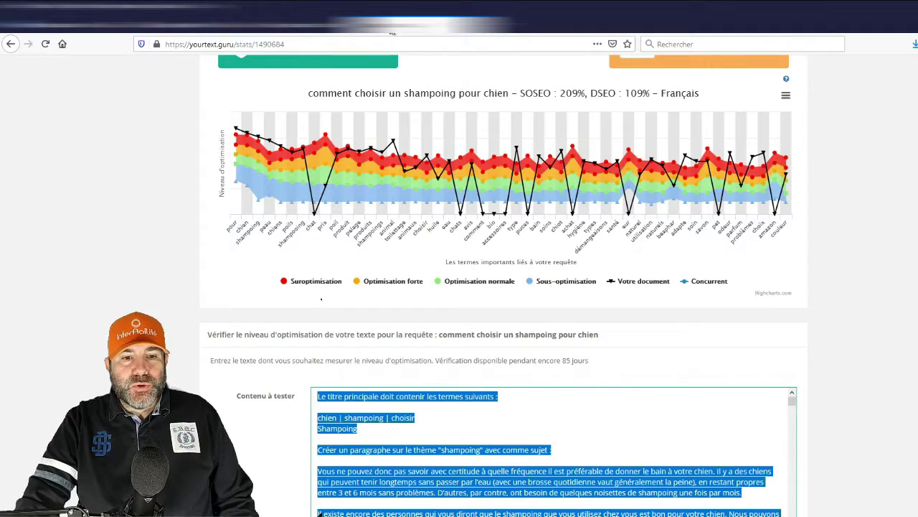
Review the tested text through to its end in yourtext.guru, and compare it with the draft in SEOQuantum's editor
{"action": "left_click", "coordinate": [392, 26]}
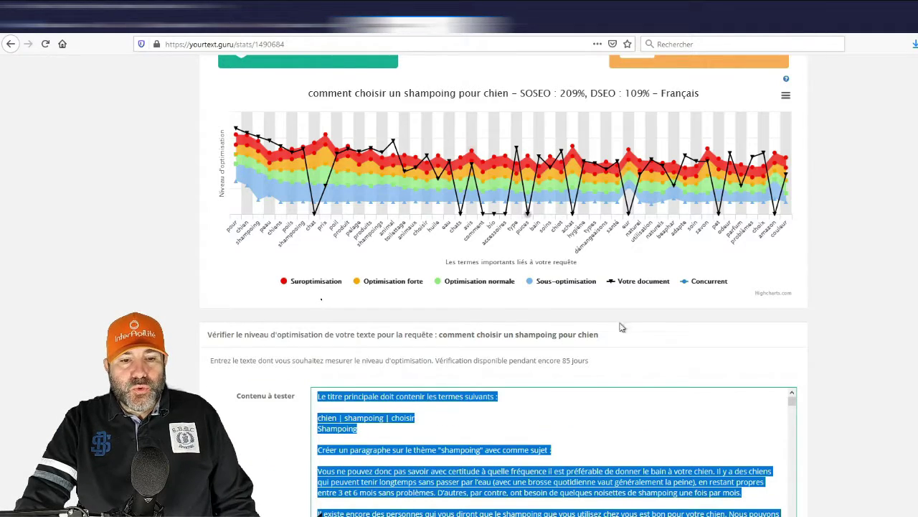
{"action": "scroll", "coordinate": [805, 333], "scroll_direction": "down", "scroll_amount": 2}
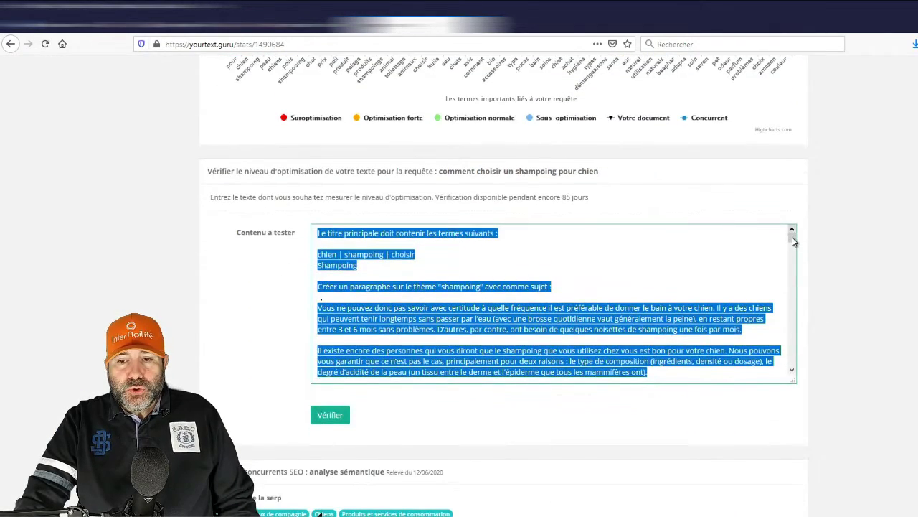
{"action": "left_click_drag", "start_coordinate": [793, 238], "coordinate": [796, 391]}
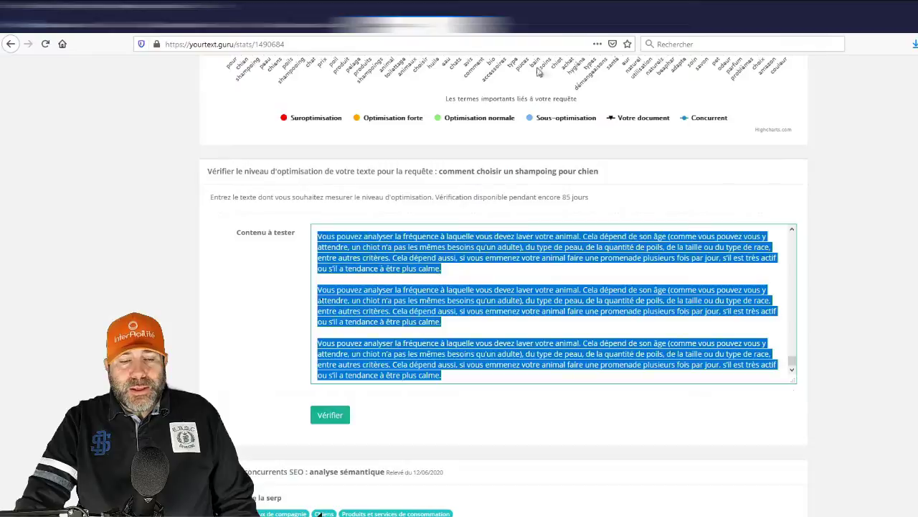
{"action": "left_click", "coordinate": [283, 26]}
{"action": "scroll", "coordinate": [554, 331], "scroll_direction": "down", "scroll_amount": 8}
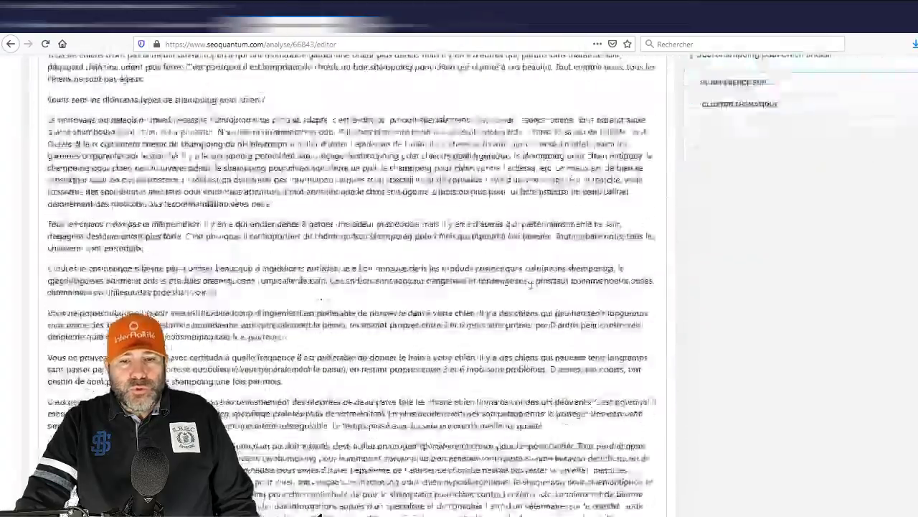
{"action": "scroll", "coordinate": [533, 285], "scroll_direction": "down", "scroll_amount": 20}
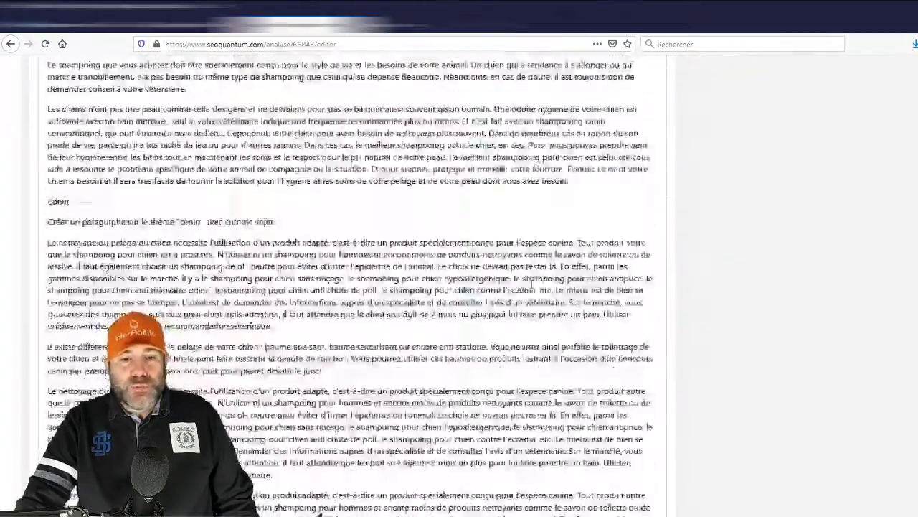
Skim the generated draft in SEOQuantum's editor down to its last theme, "coût", and return to its beginning
{"action": "scroll", "coordinate": [532, 285], "scroll_direction": "down", "scroll_amount": 20}
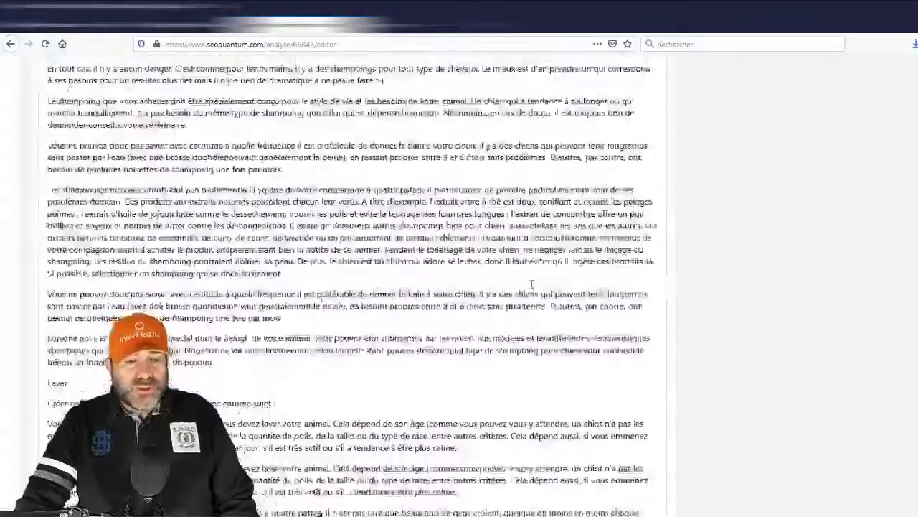
{"action": "scroll", "coordinate": [532, 284], "scroll_direction": "down", "scroll_amount": 15}
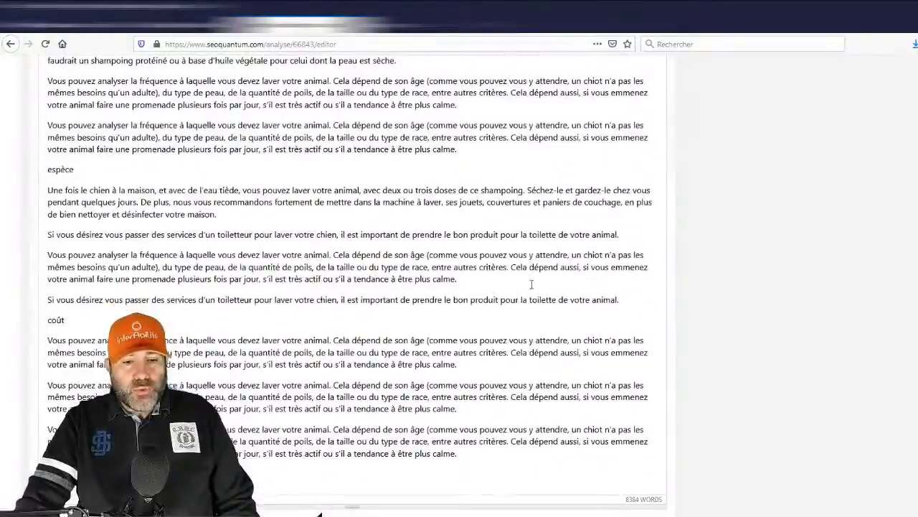
{"action": "scroll", "coordinate": [448, 124], "scroll_direction": "up", "scroll_amount": 15}
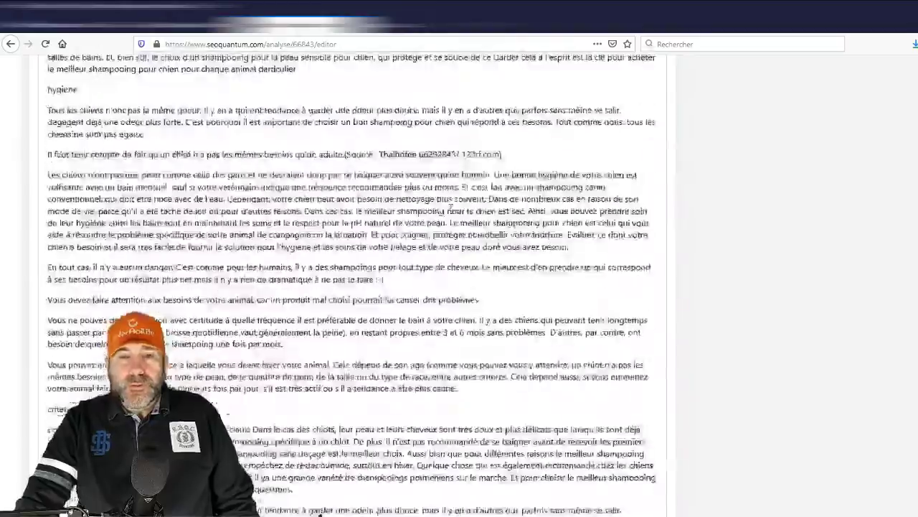
{"action": "scroll", "coordinate": [451, 209], "scroll_direction": "up", "scroll_amount": 15}
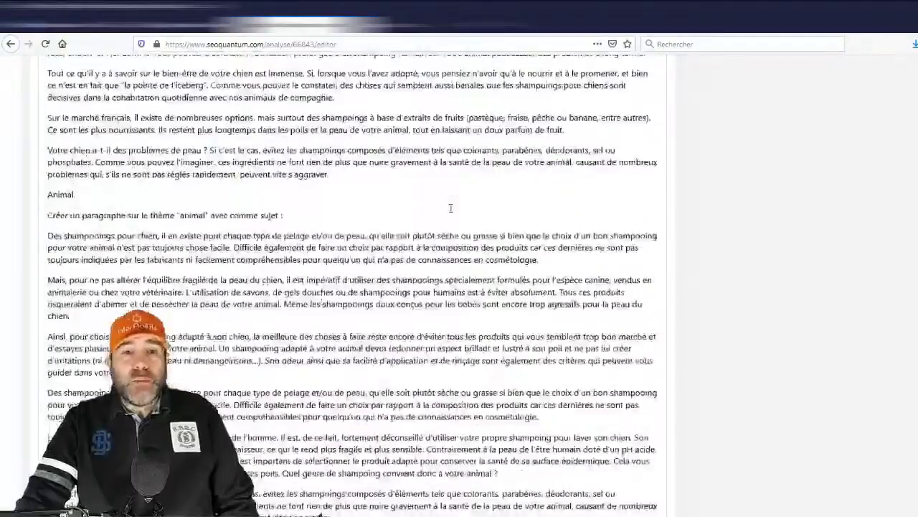
{"action": "scroll", "coordinate": [451, 209], "scroll_direction": "up", "scroll_amount": 10}
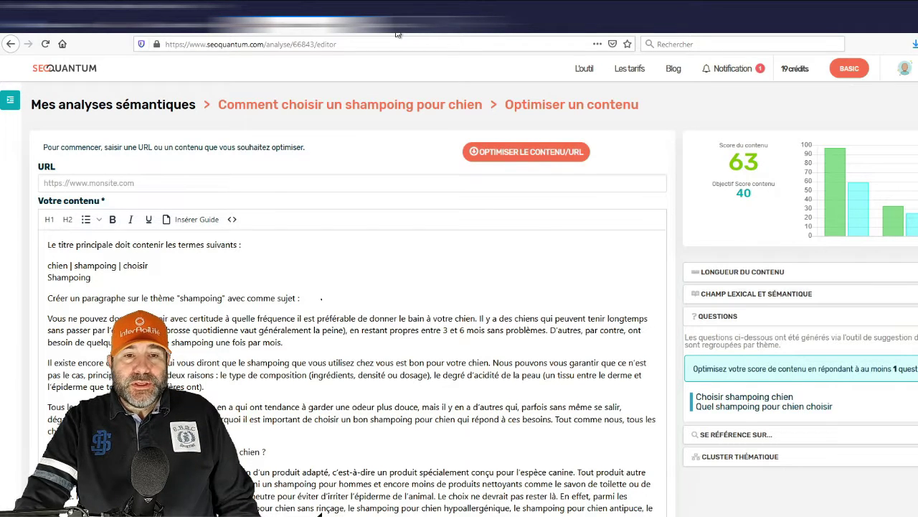
Check the lexical and semantic field's words to add, and open the thematic cluster's suggestions for complementary content
{"action": "left_click", "coordinate": [724, 296]}
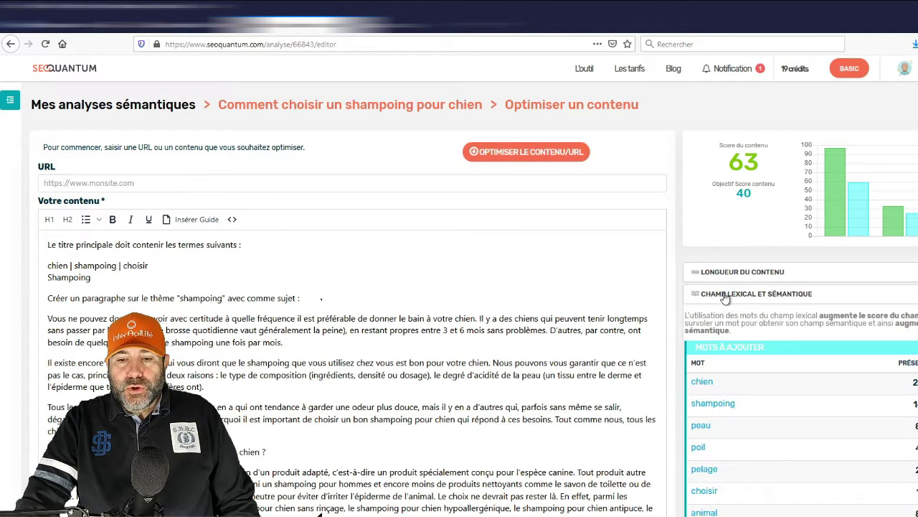
{"action": "left_click", "coordinate": [725, 294]}
{"action": "left_click", "coordinate": [739, 361]}
Copy the first paragraph under the "shampoing" theme and open google.fr in a new browser tab
{"action": "scroll", "coordinate": [775, 326], "scroll_direction": "down", "scroll_amount": 3}
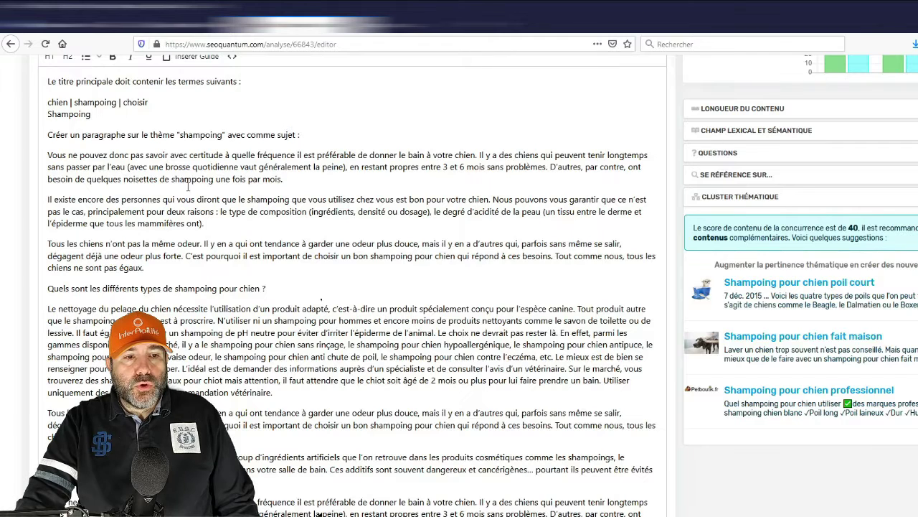
{"action": "left_click", "coordinate": [48, 155]}
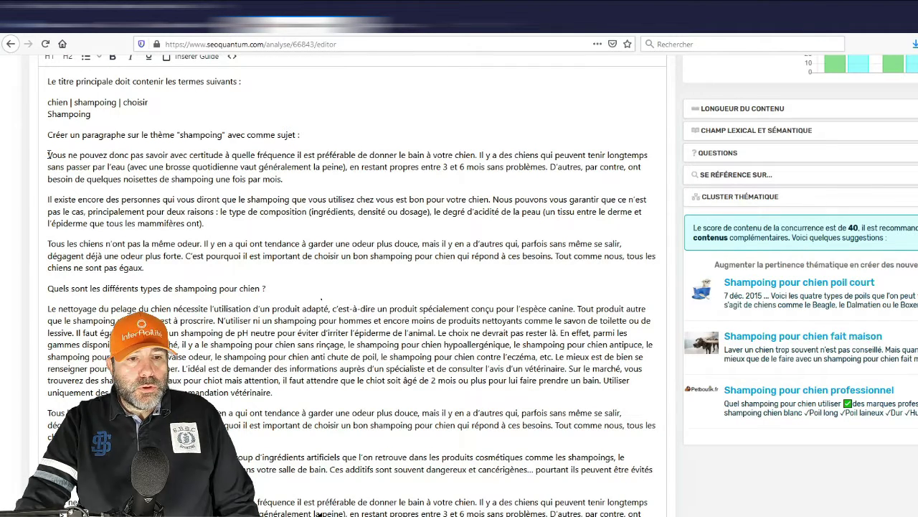
{"action": "left_click_drag", "start_coordinate": [48, 155], "coordinate": [325, 186]}
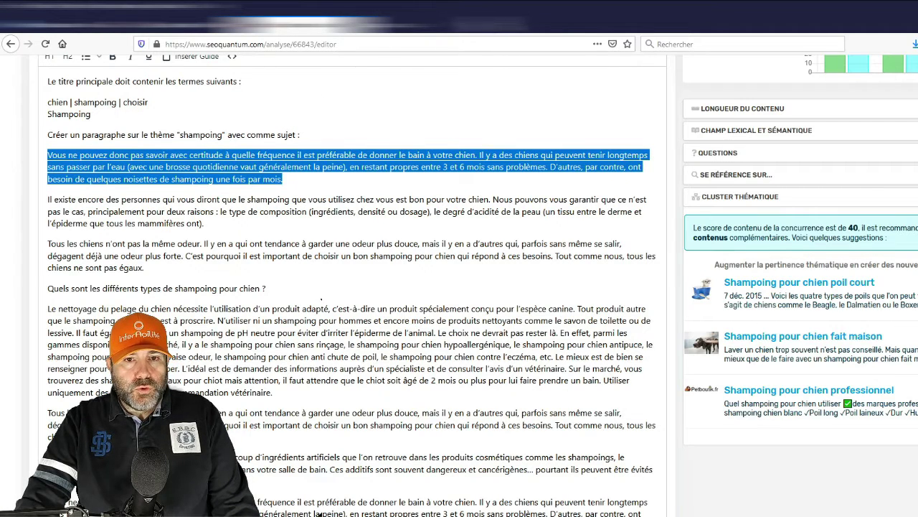
{"action": "key", "text": "ctrl+t"}
{"action": "type", "text": "www.goog"}
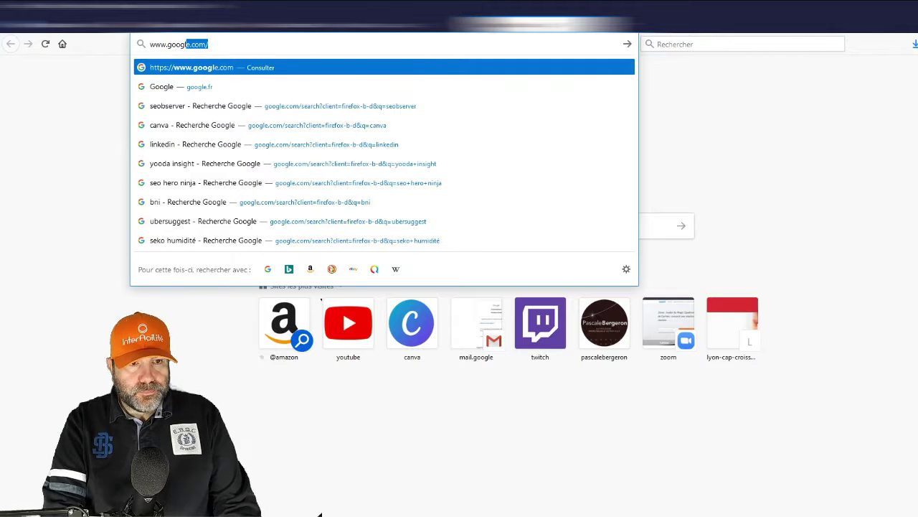
{"action": "type", "text": "le.fr"}
{"action": "key", "text": "Return"}
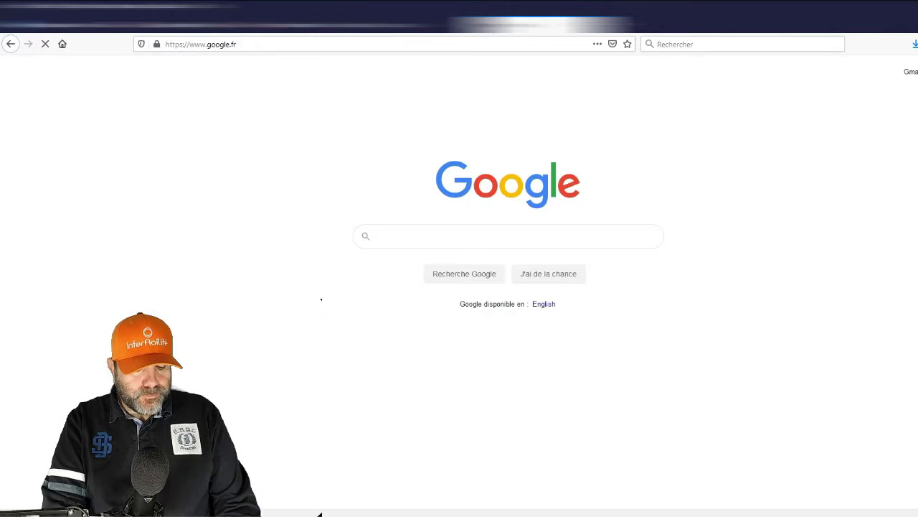
Search Google for the copied paragraph as an exact phrase in quotation marks and look through the results
{"action": "type", "text": "\""}
{"action": "key", "text": "ctrl+v"}
{"action": "type", "text": "\""}
{"action": "key", "text": "Return"}
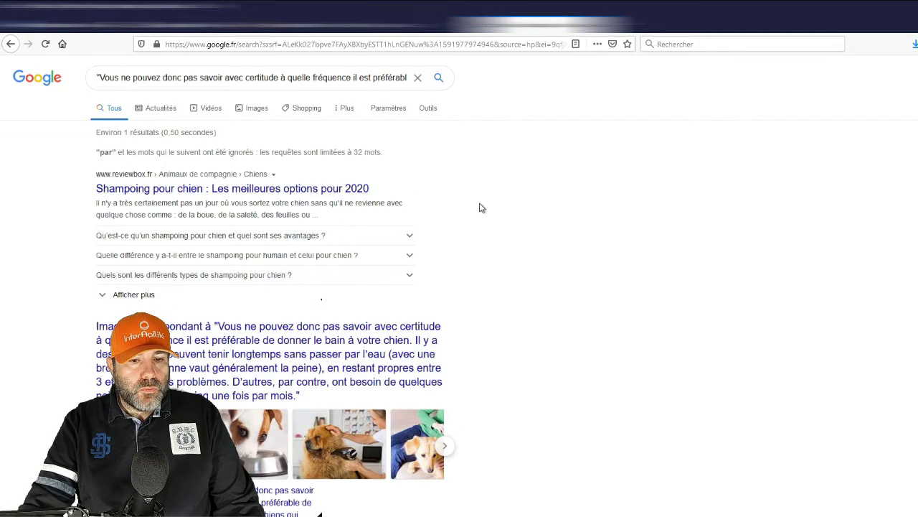
{"action": "scroll", "coordinate": [481, 207], "scroll_direction": "down", "scroll_amount": 3}
{"action": "scroll", "coordinate": [481, 207], "scroll_direction": "up", "scroll_amount": 3}
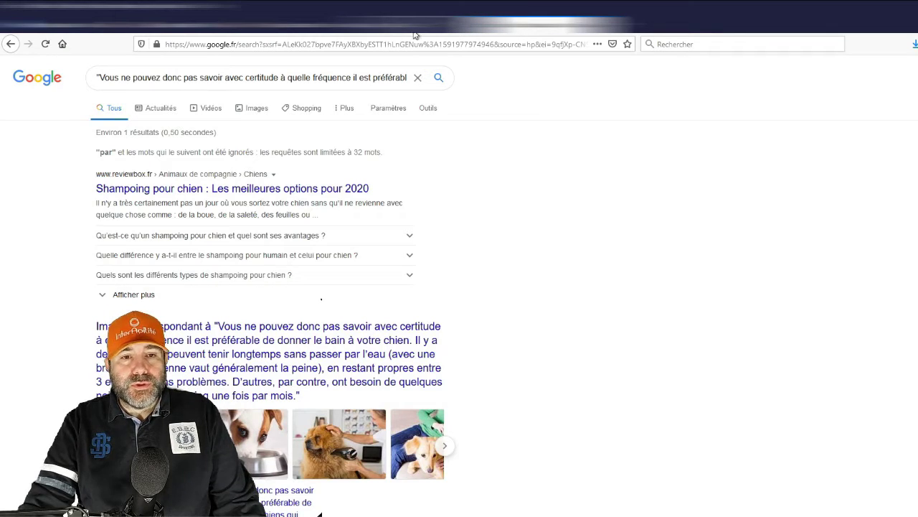
Revisit the tested text in yourtext.guru, return to SEOQuantum's draft and look through its opening paragraphs for repetitions
{"action": "left_click", "coordinate": [413, 32]}
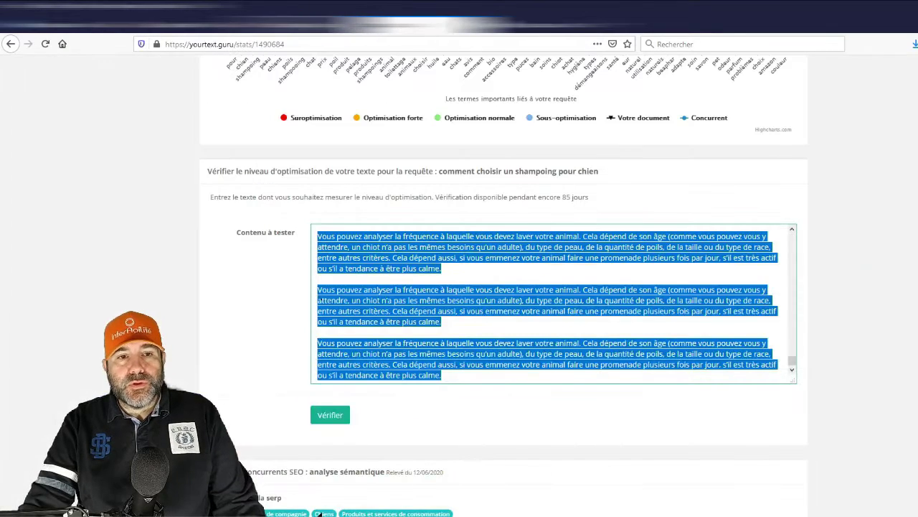
{"action": "left_click", "coordinate": [392, 29]}
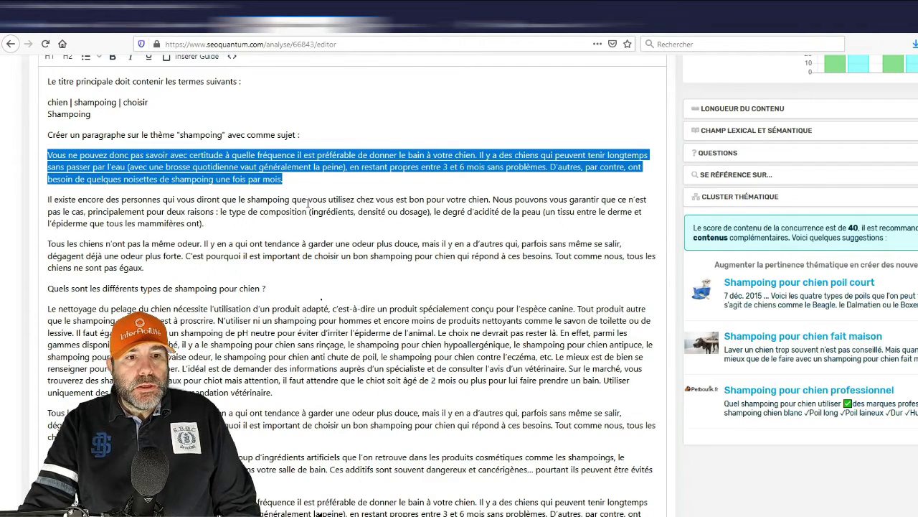
{"action": "scroll", "coordinate": [213, 226], "scroll_direction": "down", "scroll_amount": 5}
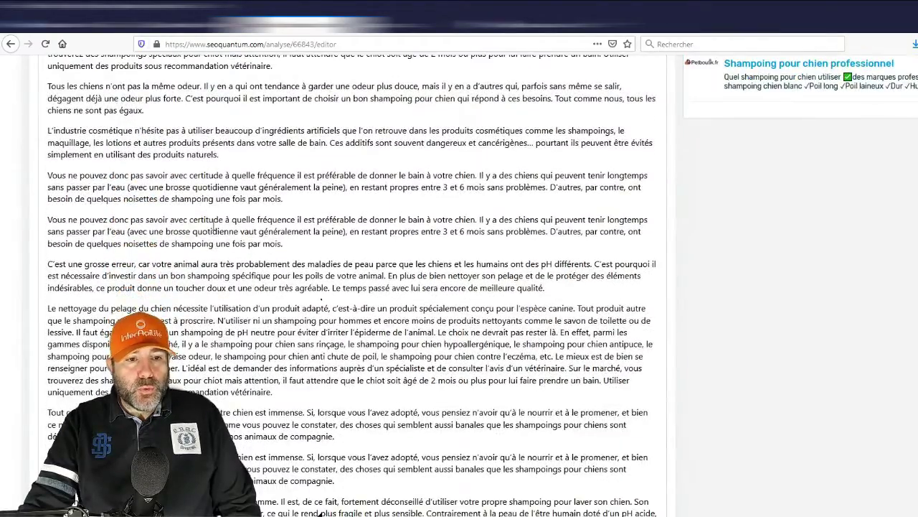
{"action": "scroll", "coordinate": [213, 226], "scroll_direction": "up", "scroll_amount": 7}
{"action": "left_click", "coordinate": [199, 259]}
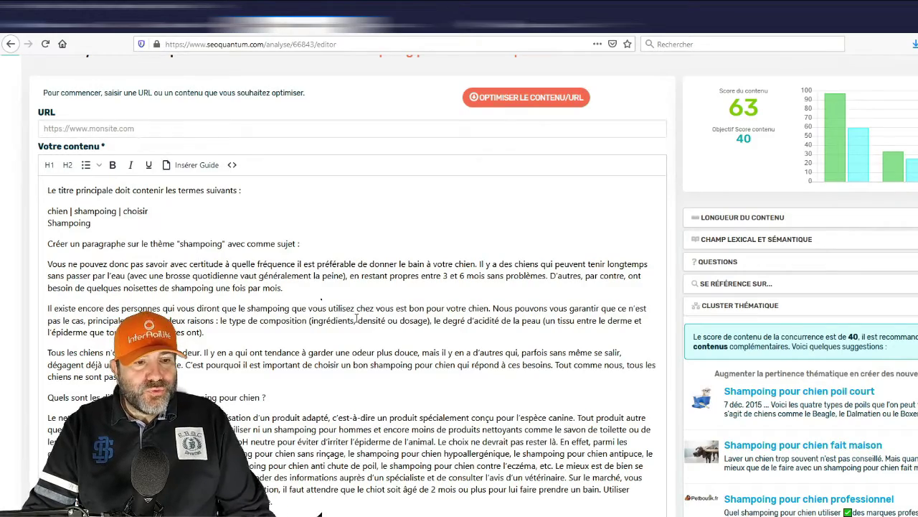
{"action": "scroll", "coordinate": [358, 338], "scroll_direction": "down", "scroll_amount": 5}
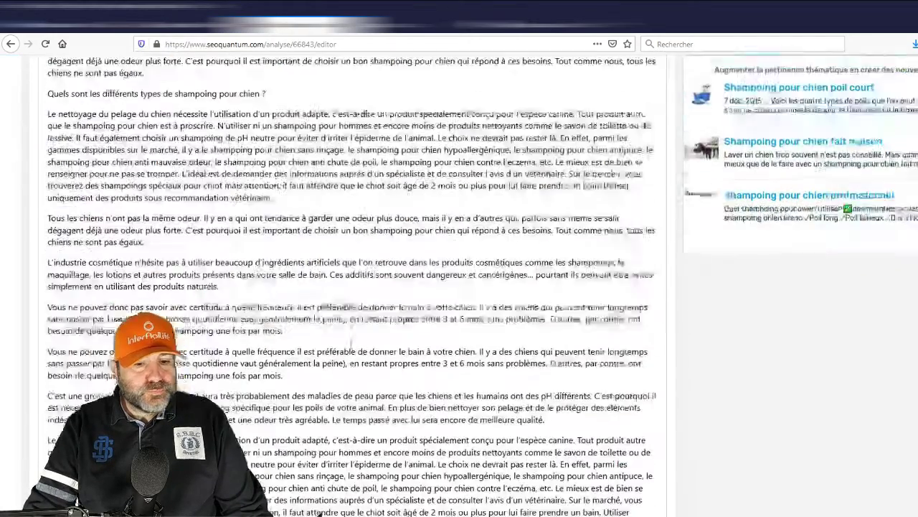
{"action": "scroll", "coordinate": [351, 345], "scroll_direction": "up", "scroll_amount": 5}
{"action": "scroll", "coordinate": [351, 345], "scroll_direction": "up", "scroll_amount": 1}
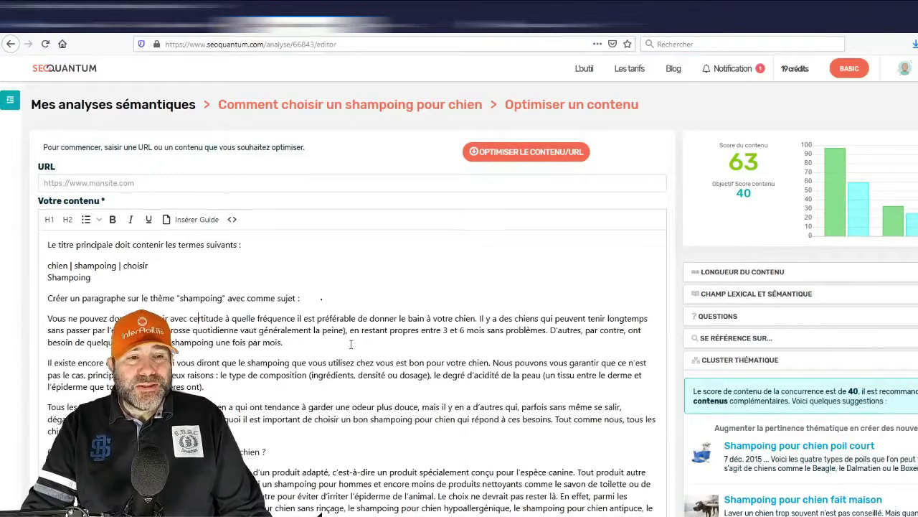